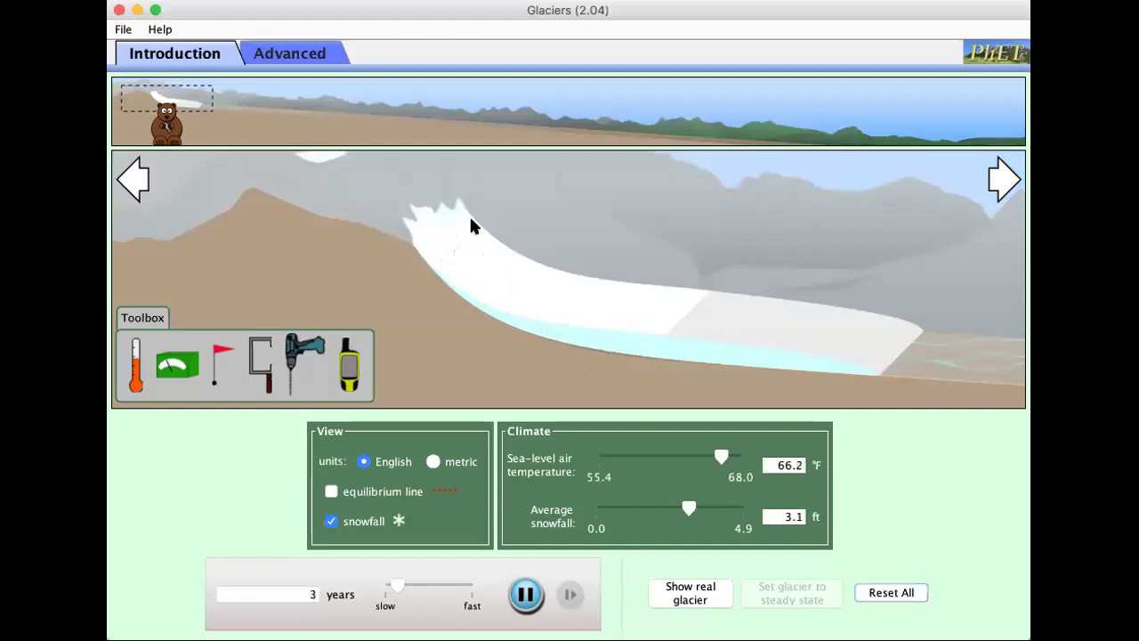
- Hide the falling snow, then place a thermometer in the valley air and an ice-thickness gauge on the glacier
click(331, 522)
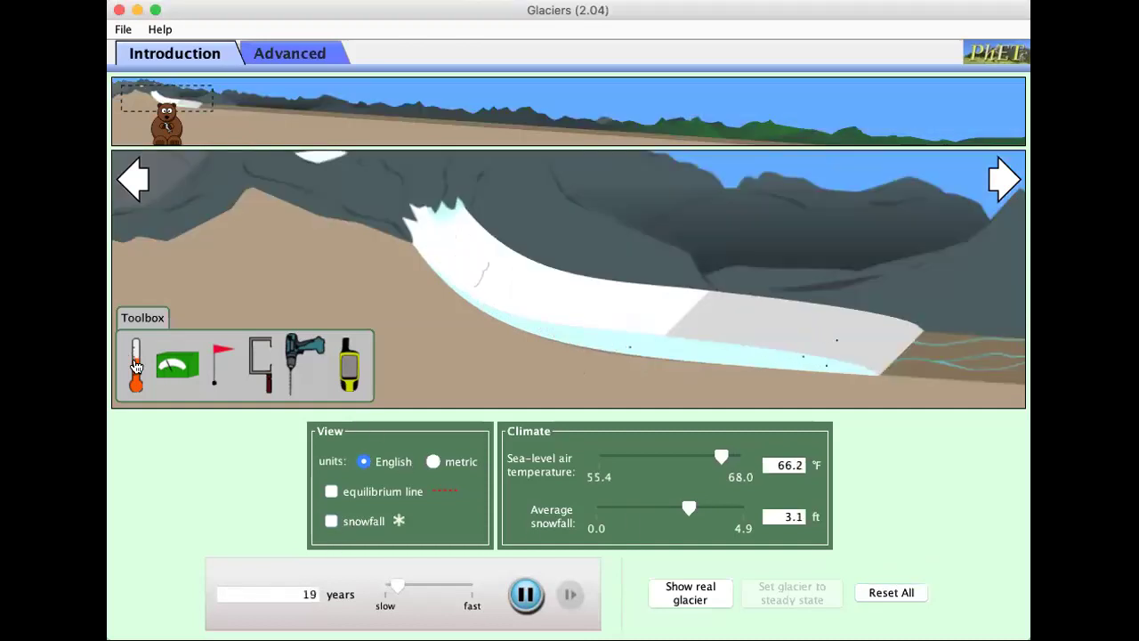
drag(135, 365, 744, 239)
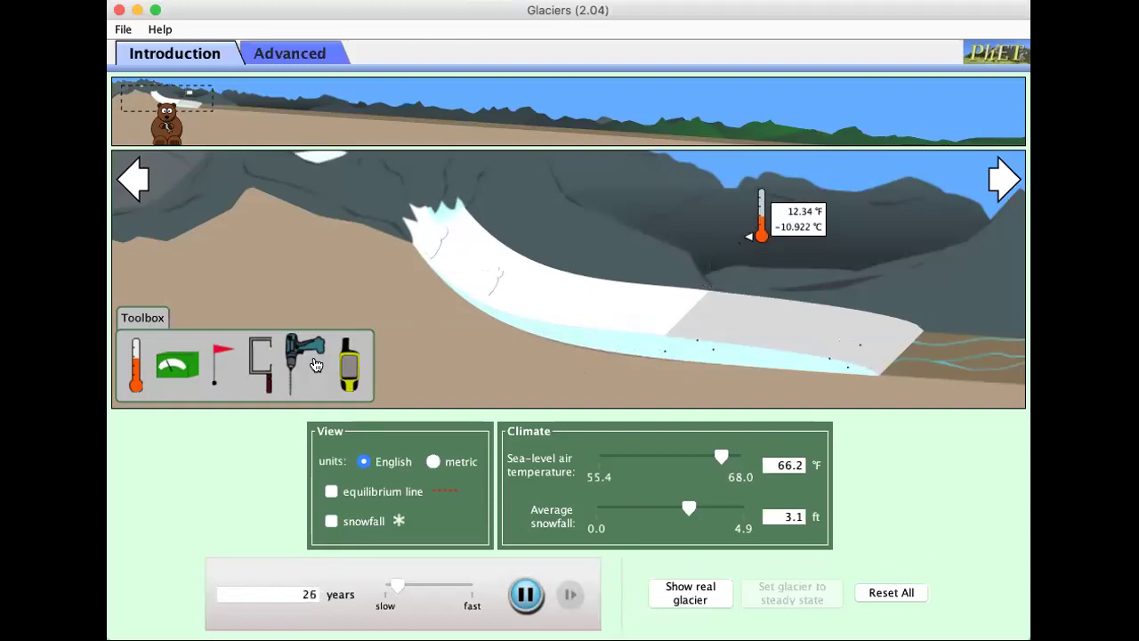
drag(252, 375, 650, 374)
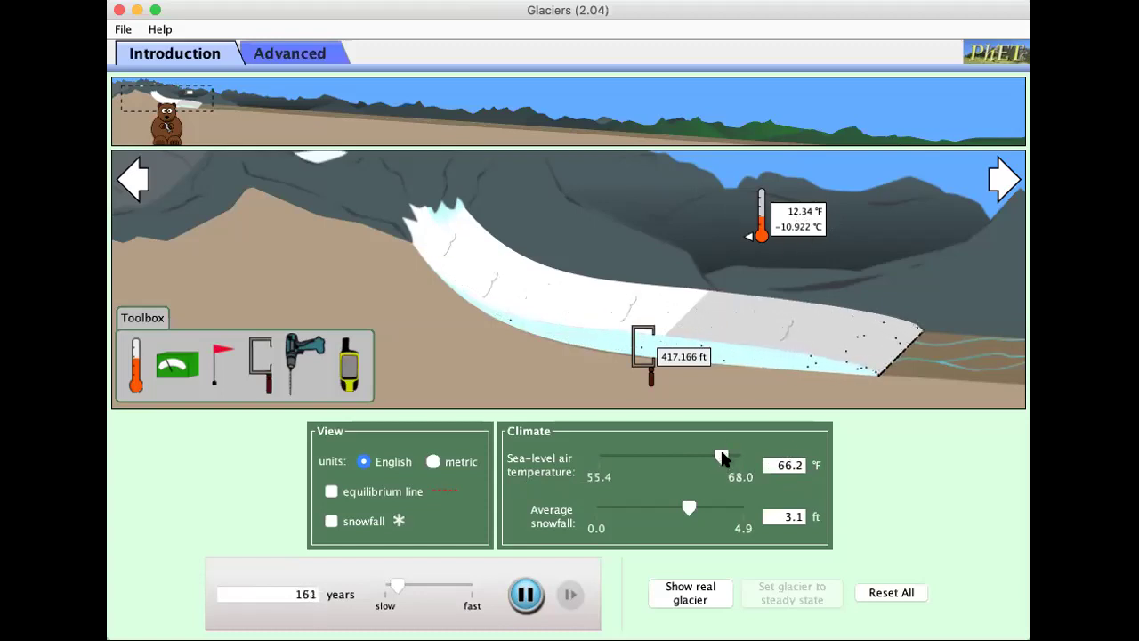
- Cool the air to 64.1 °F and gauge the lower glacier's ice at 913.808 ft
drag(721, 456, 697, 459)
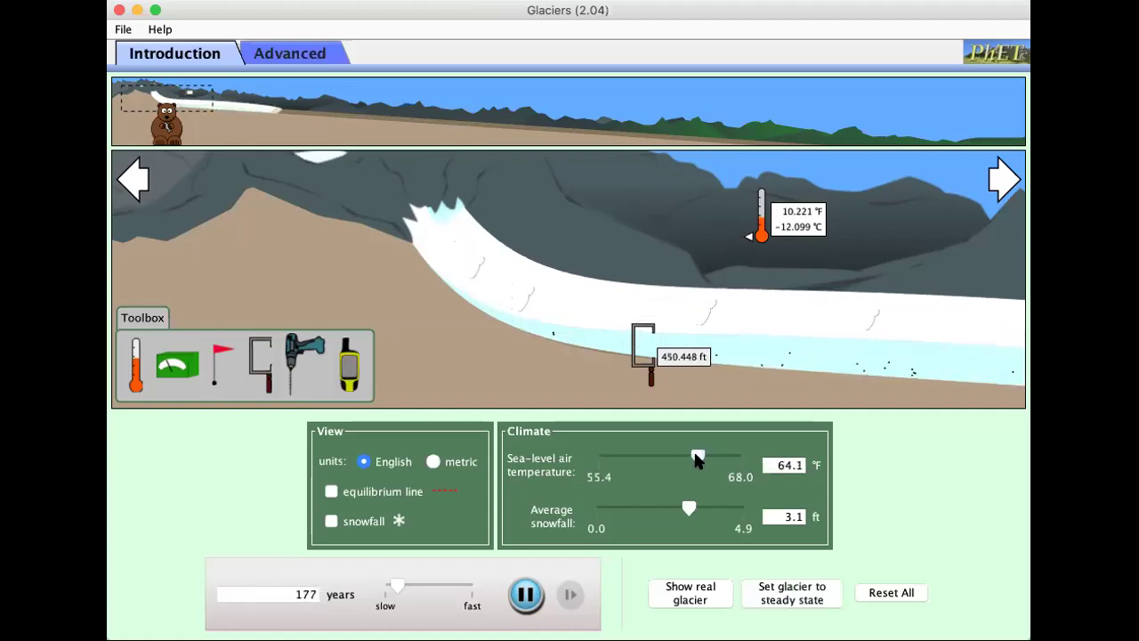
click(999, 181)
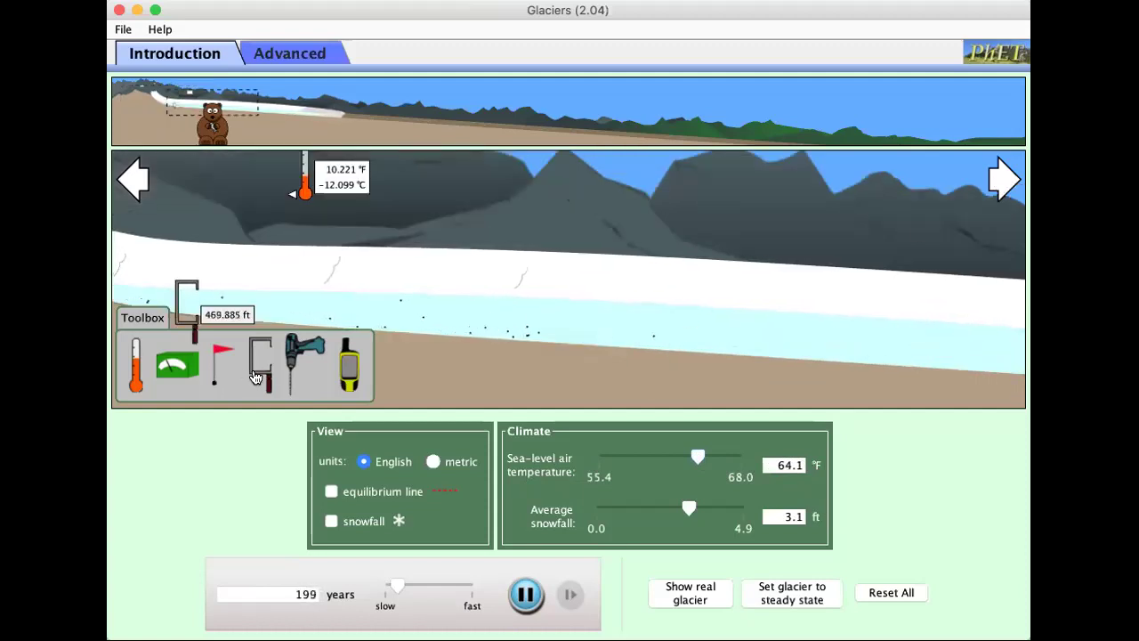
drag(258, 369, 761, 348)
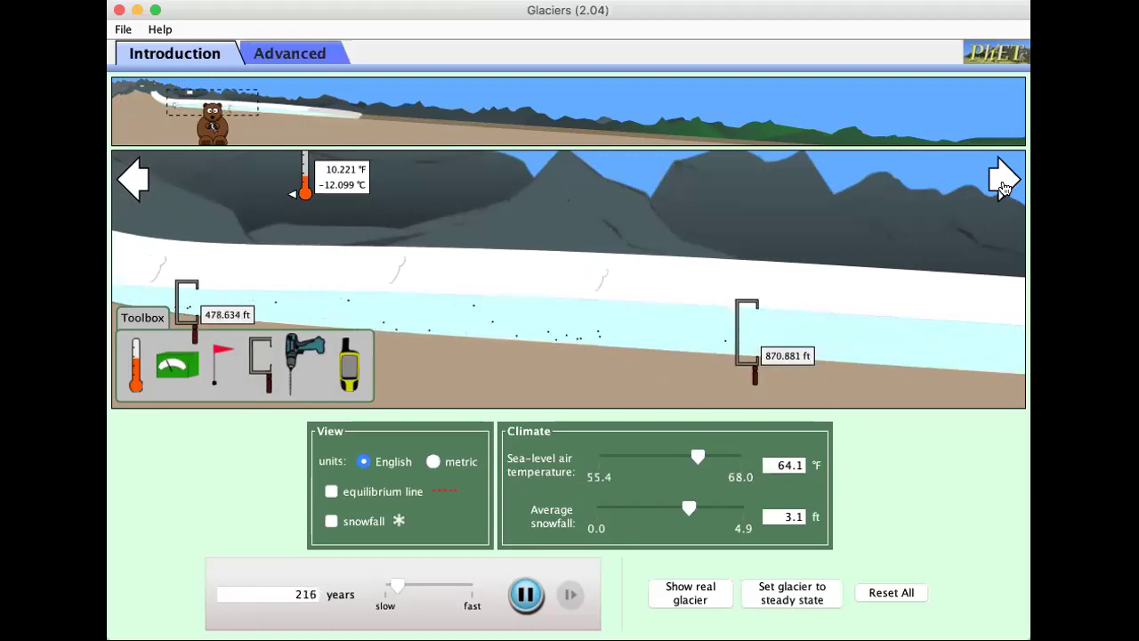
click(1001, 178)
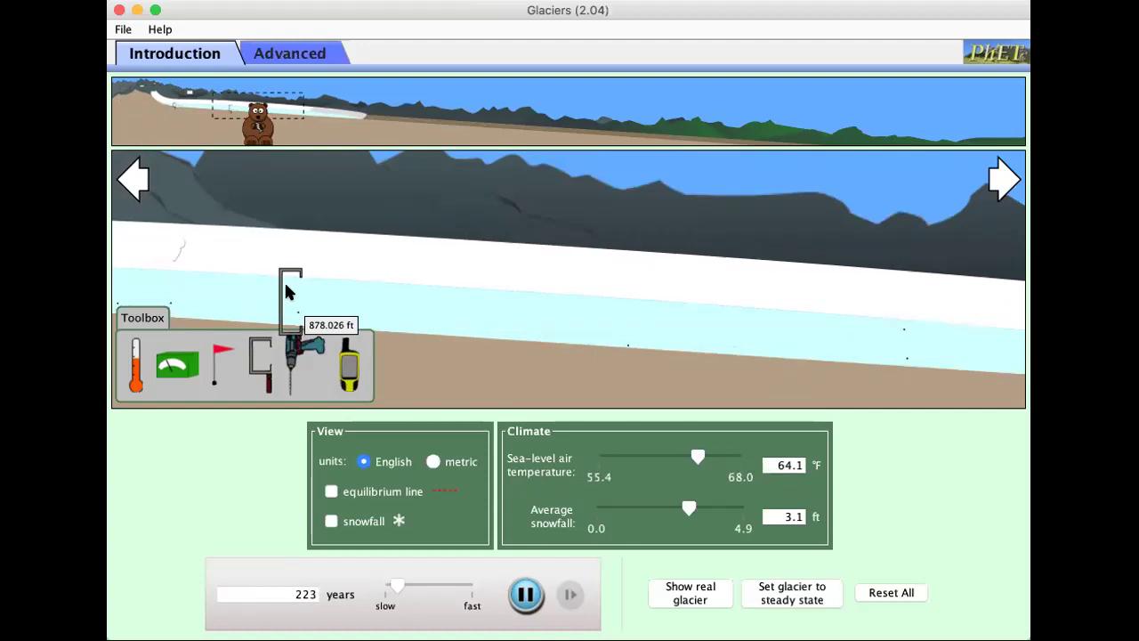
drag(284, 292, 498, 292)
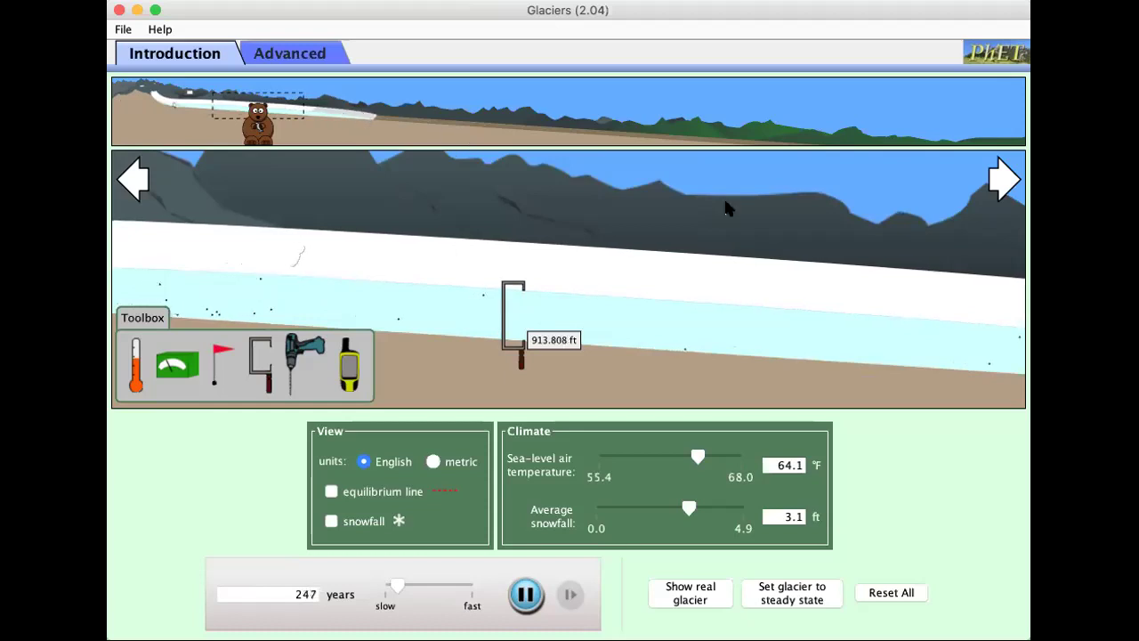
- Show the equilibrium line and measure ice thickness at several spots along the glacier
click(369, 499)
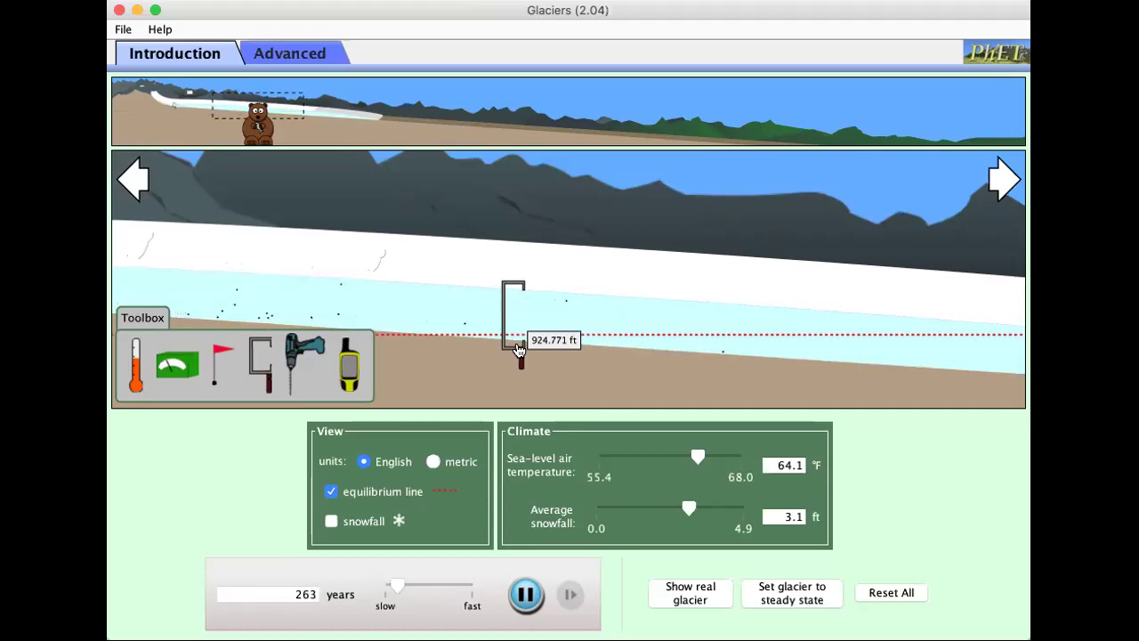
drag(519, 350, 425, 347)
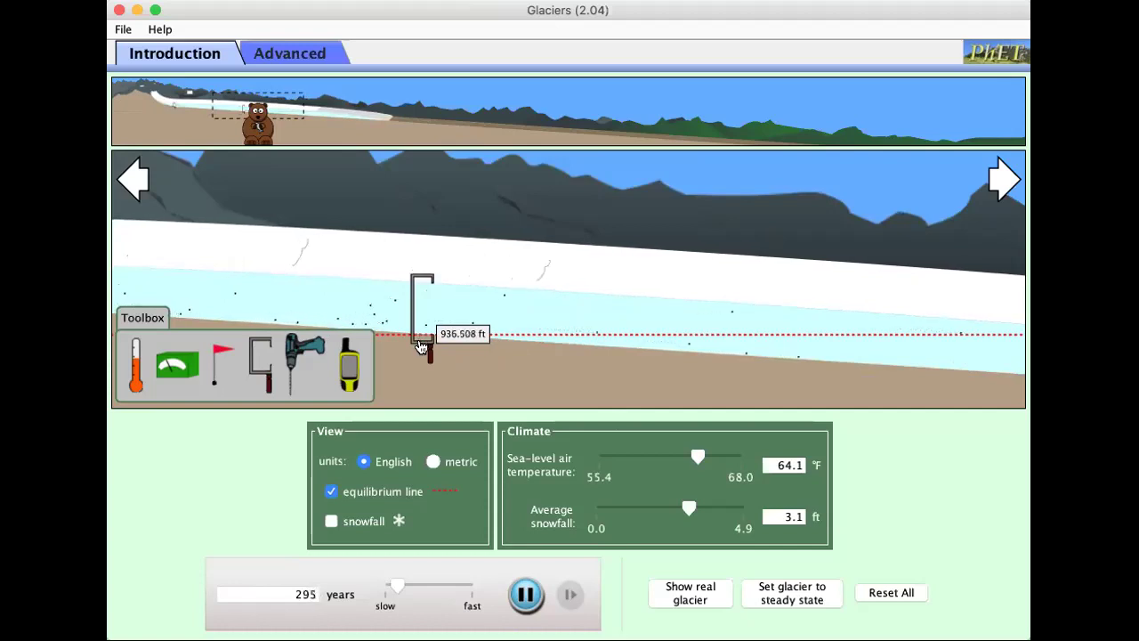
drag(422, 347, 922, 368)
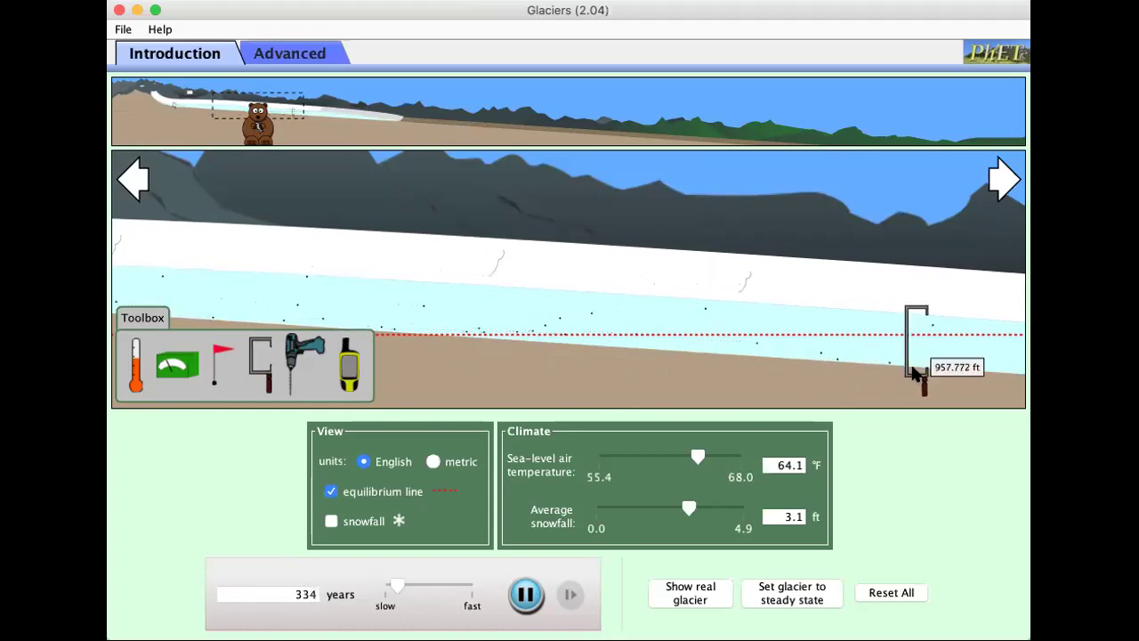
drag(905, 359, 776, 349)
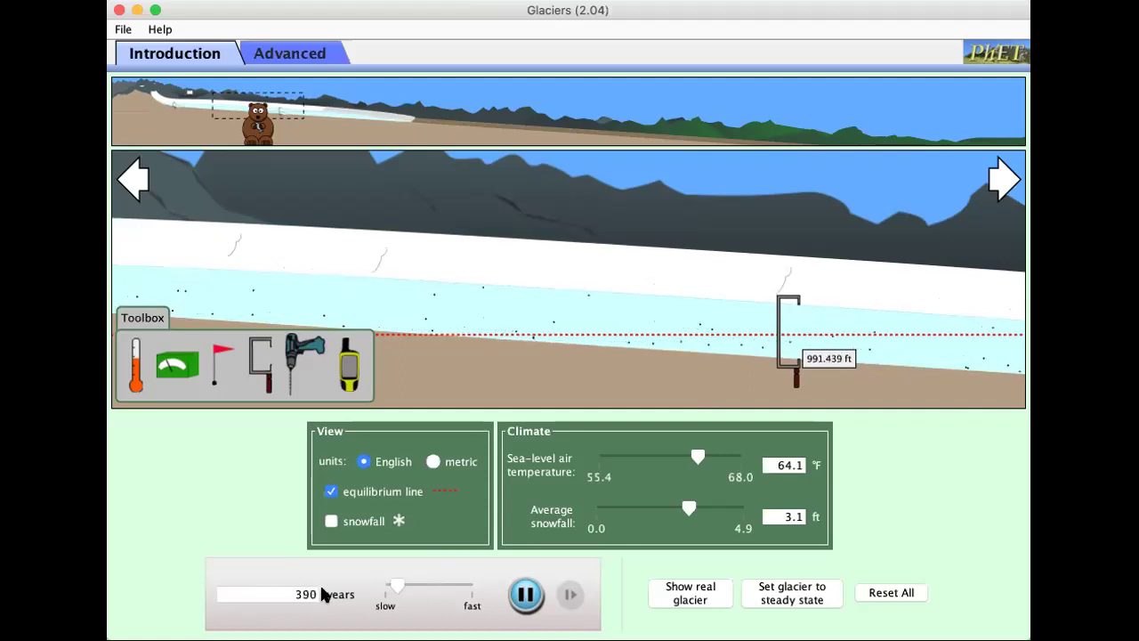
- Speed up the simulation, add a thermometer above the glacier, and cool the air to 60.0 °F
drag(405, 585, 428, 583)
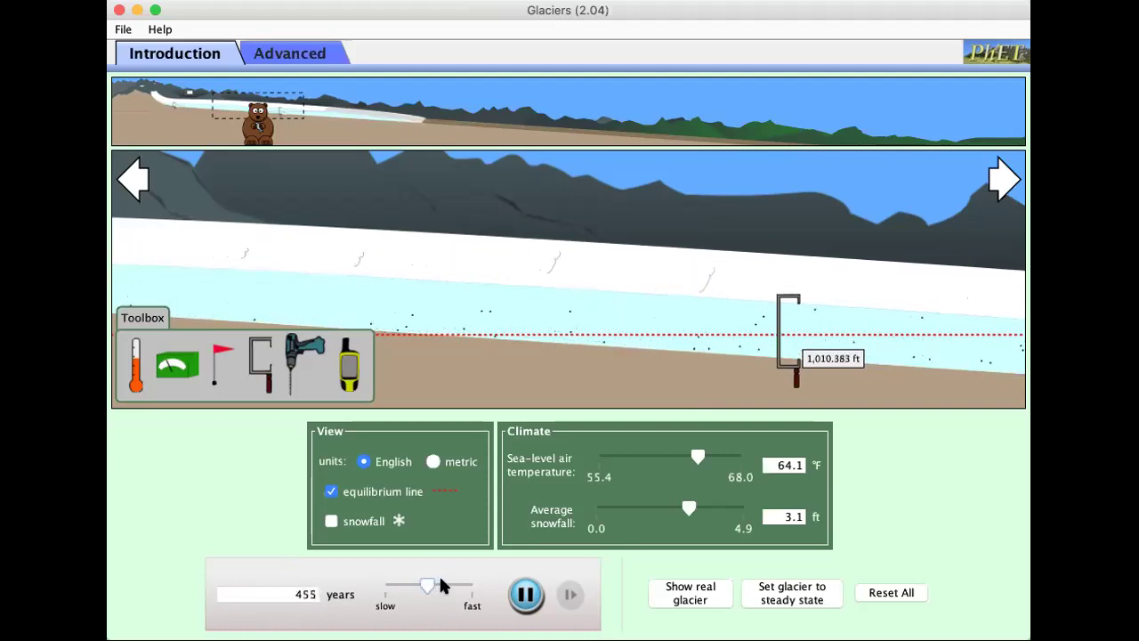
drag(439, 579, 447, 587)
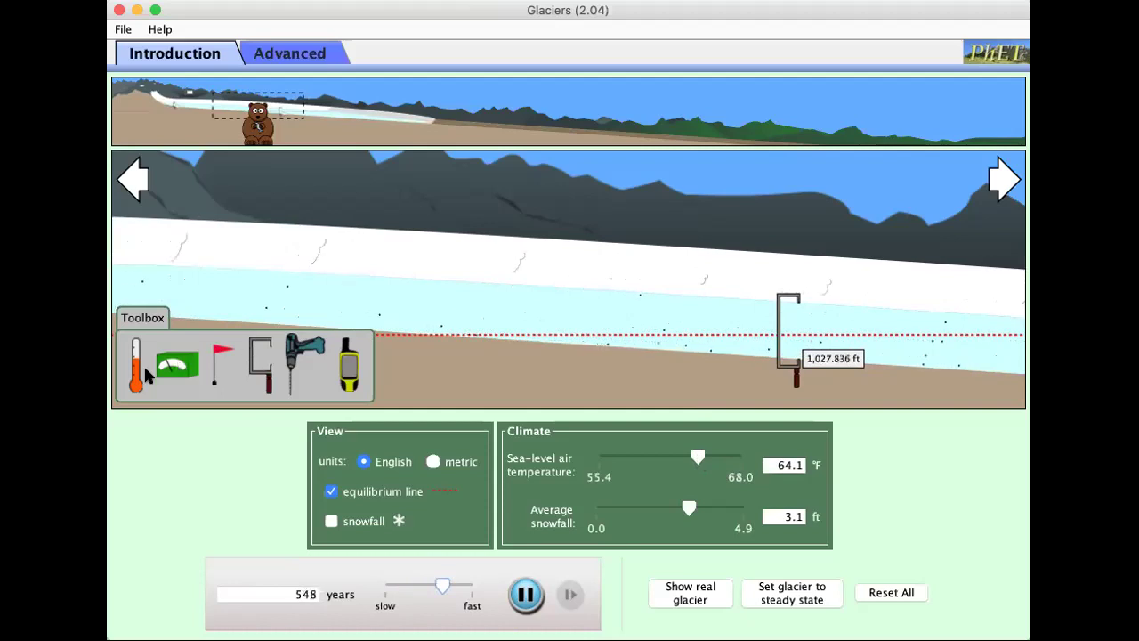
drag(147, 376, 717, 214)
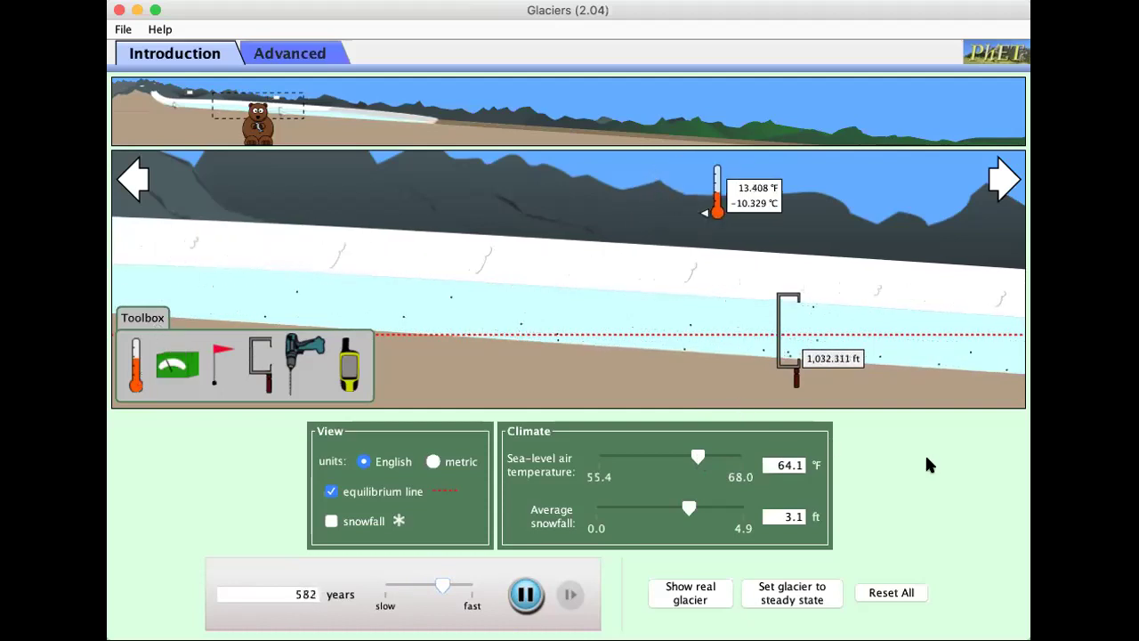
drag(697, 456, 653, 461)
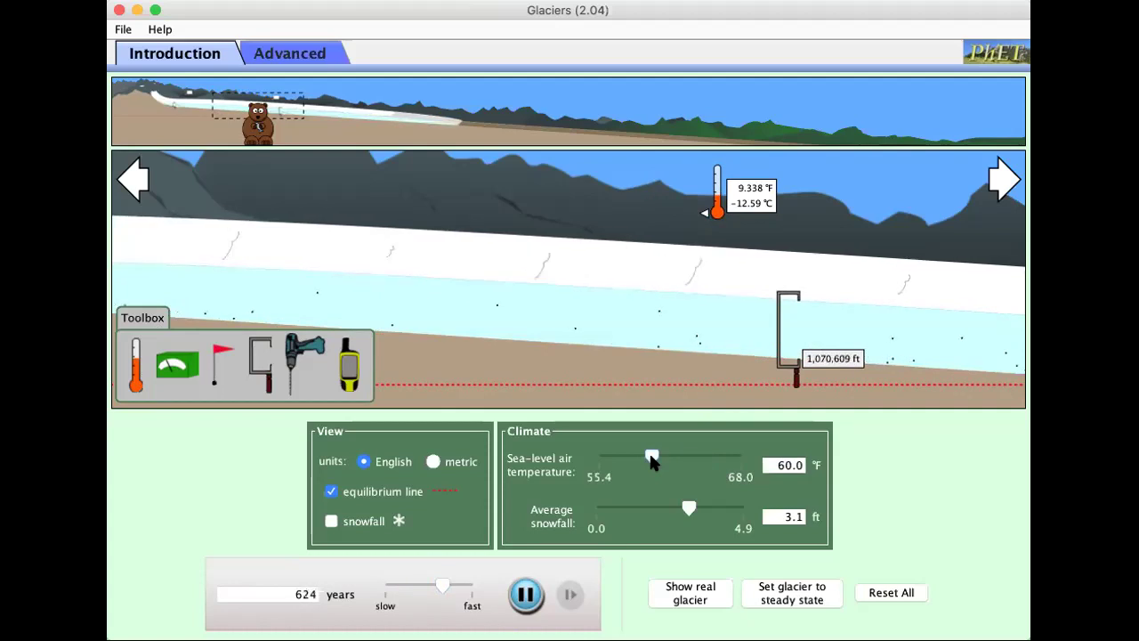
- Cool the air to 57.2 °F and jump the glacier to steady state at 1,322.574 ft
drag(650, 454, 618, 454)
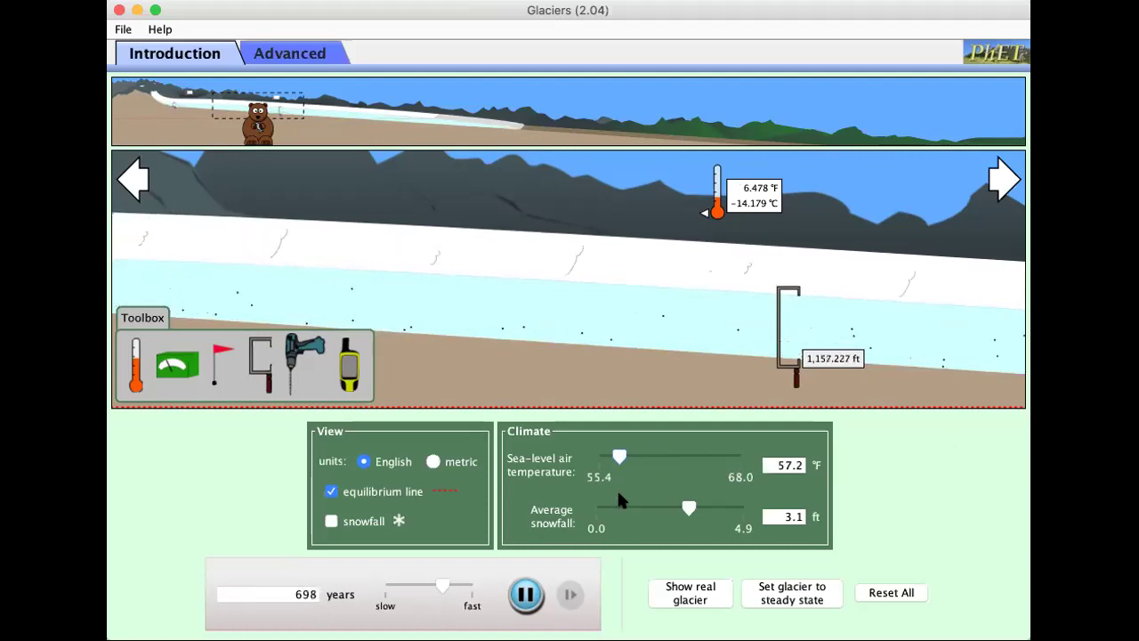
click(789, 594)
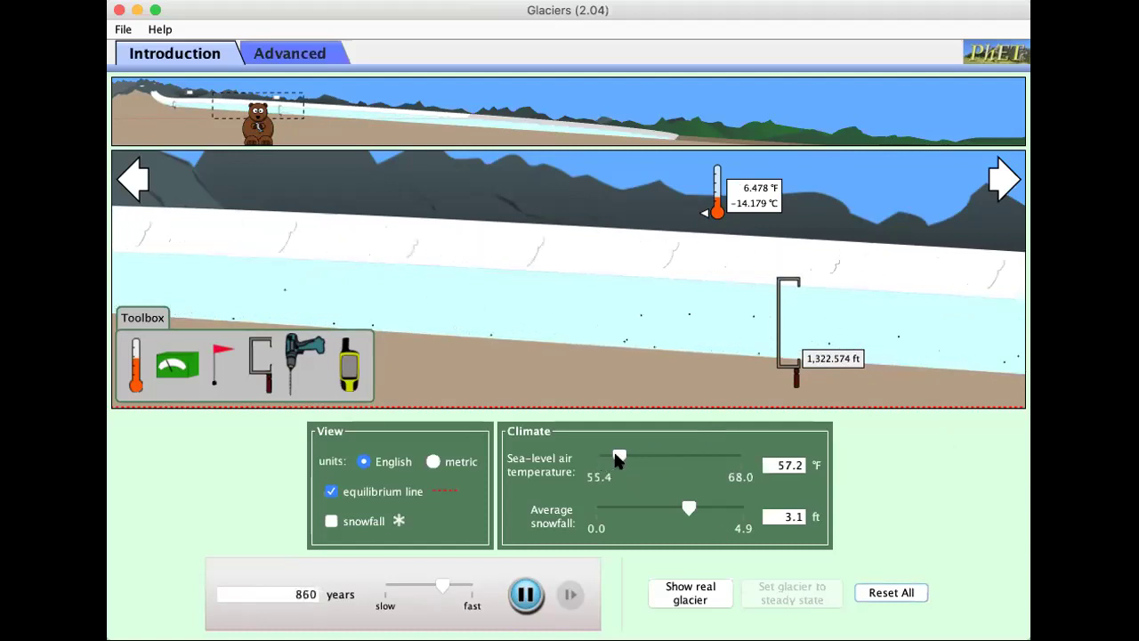
- Raise the sea-level air temperature to its 68.0 °F maximum
drag(619, 458, 751, 458)
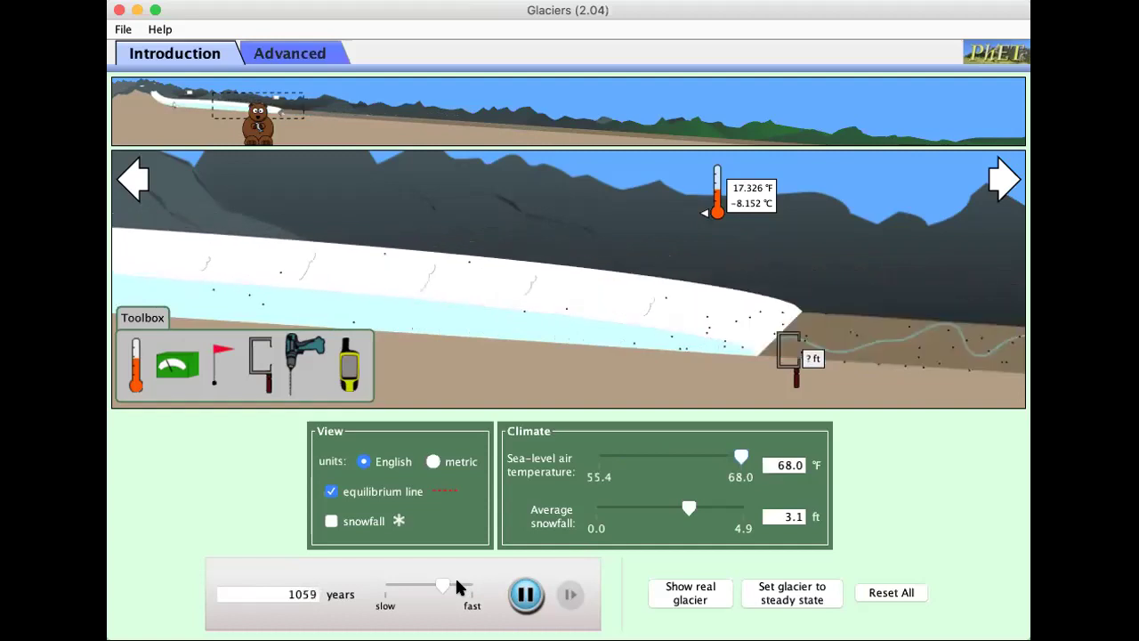
- Return to the glacier head, place the thickness gauge there, and cool the air to 65.0 °F
click(134, 181)
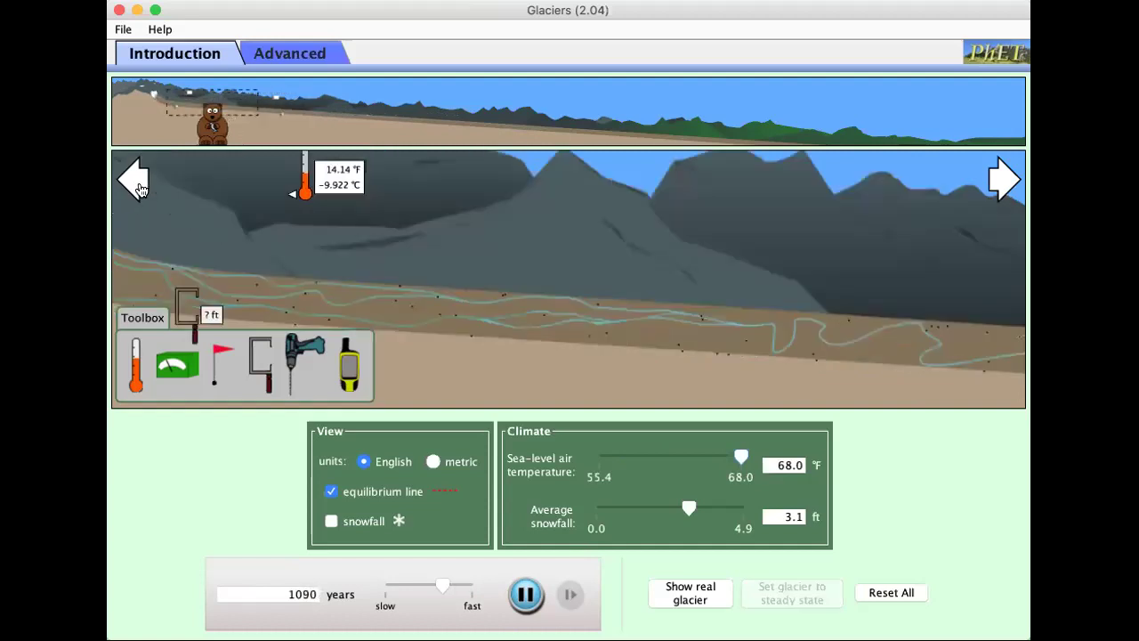
click(135, 183)
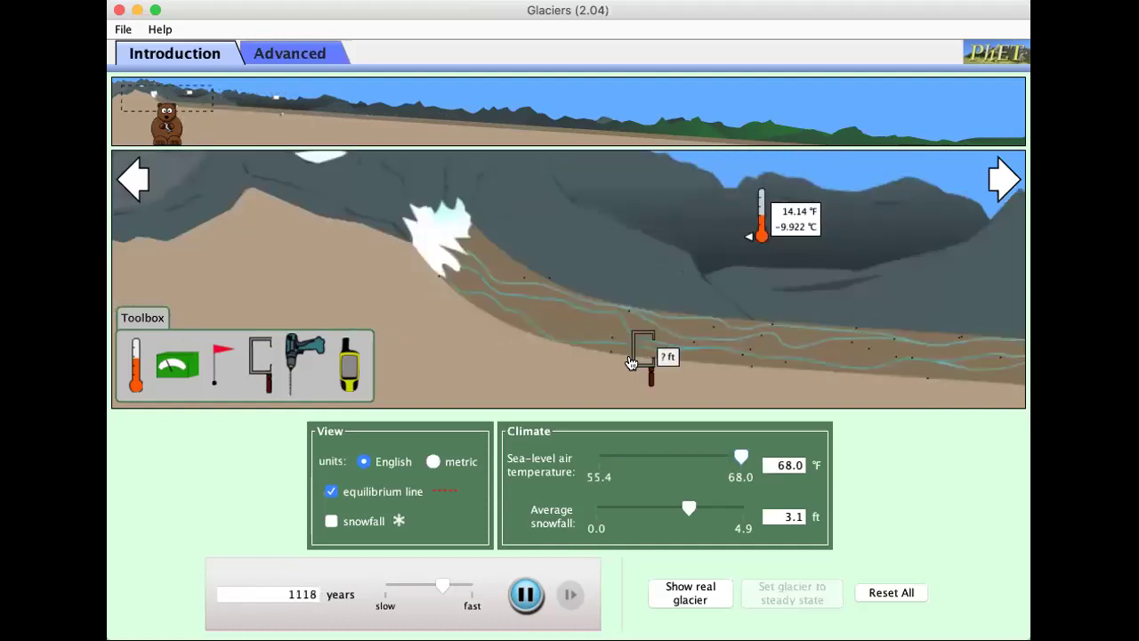
drag(632, 363, 415, 279)
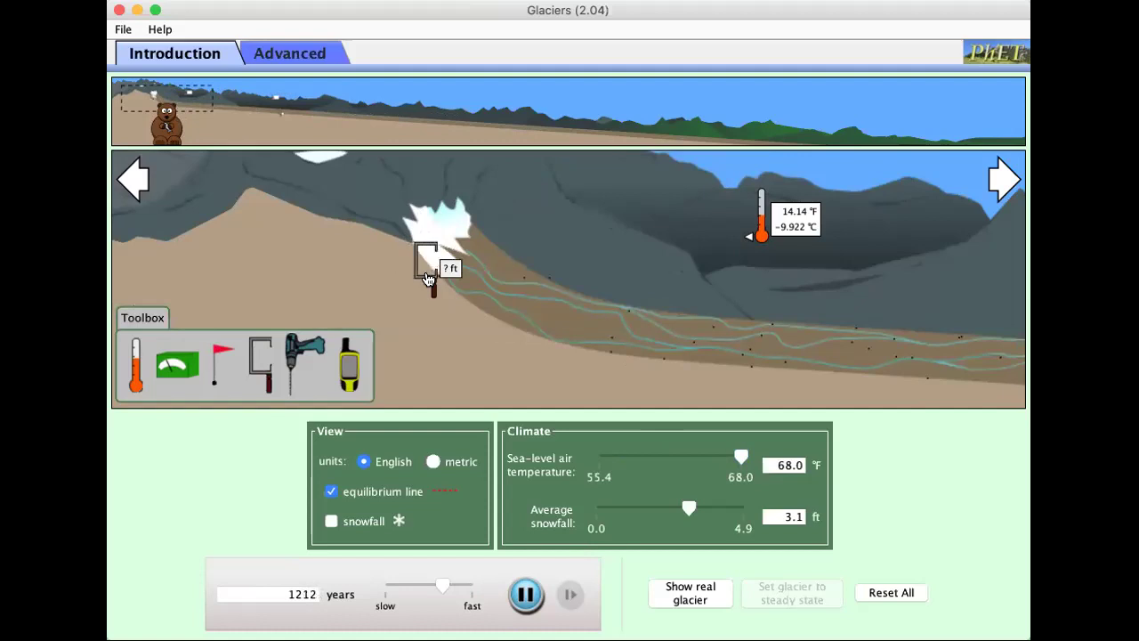
mouse_move(427, 279)
mouse_down()
mouse_move(434, 288)
mouse_move(402, 266)
mouse_move(424, 259)
mouse_up()
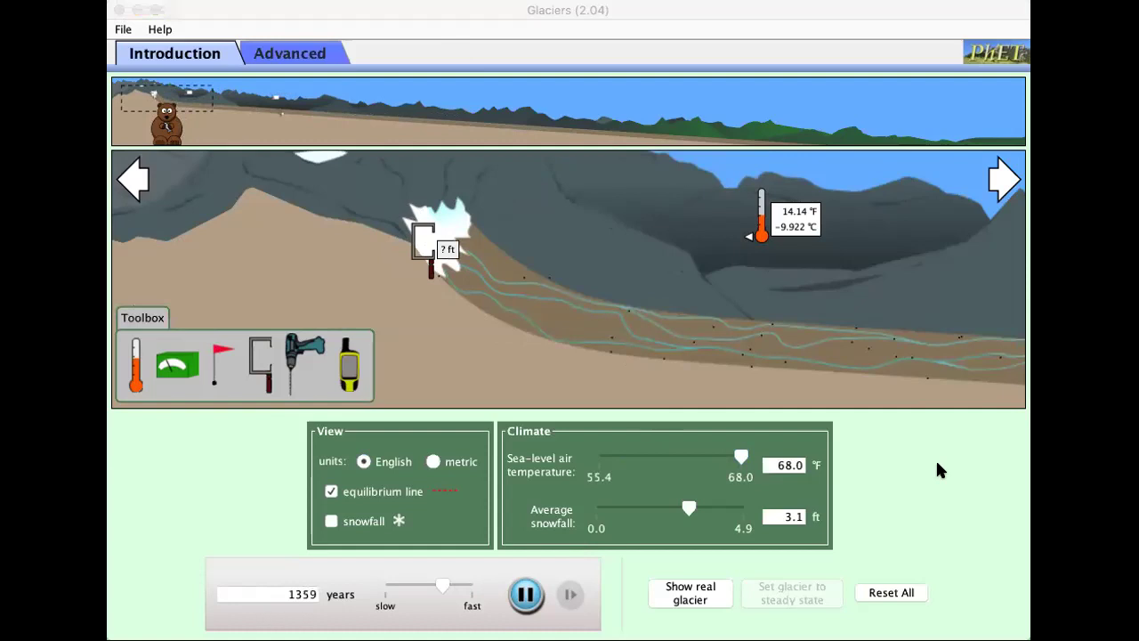
click(788, 370)
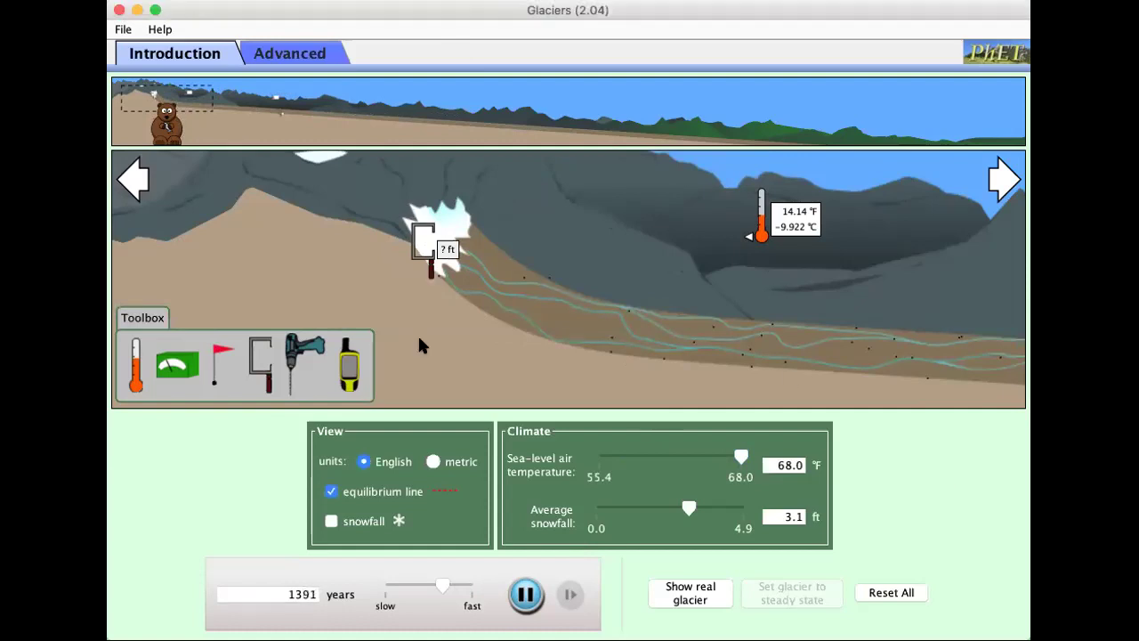
click(710, 458)
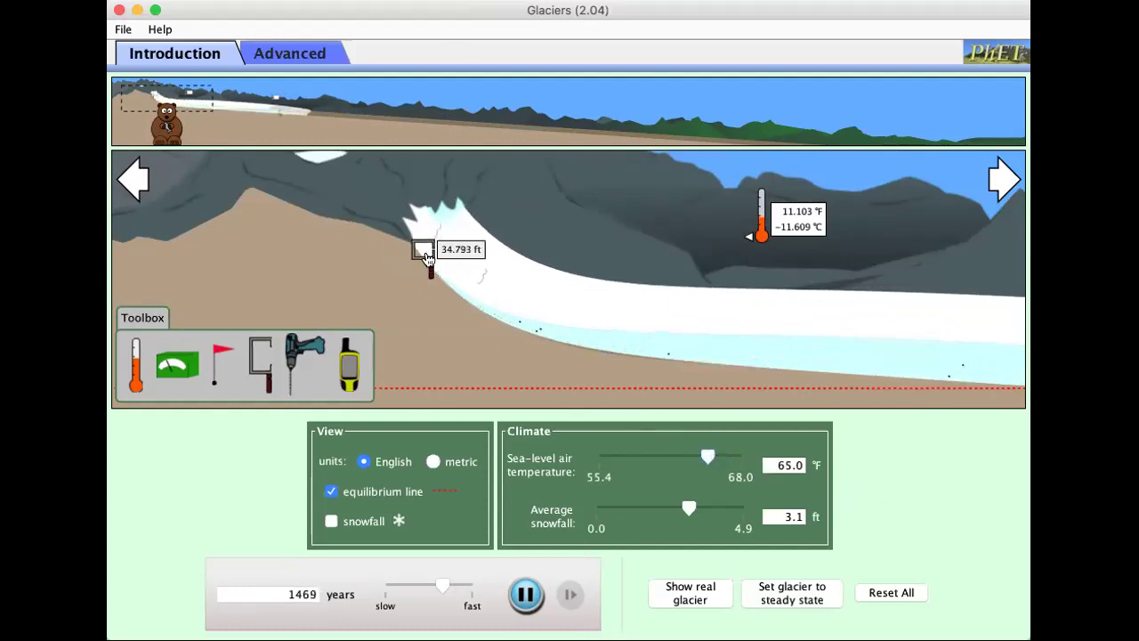
- Move depth gauges down-valley and settle the glacier, reading 941.339 ft and 946.237 ft
drag(429, 257, 782, 378)
click(996, 195)
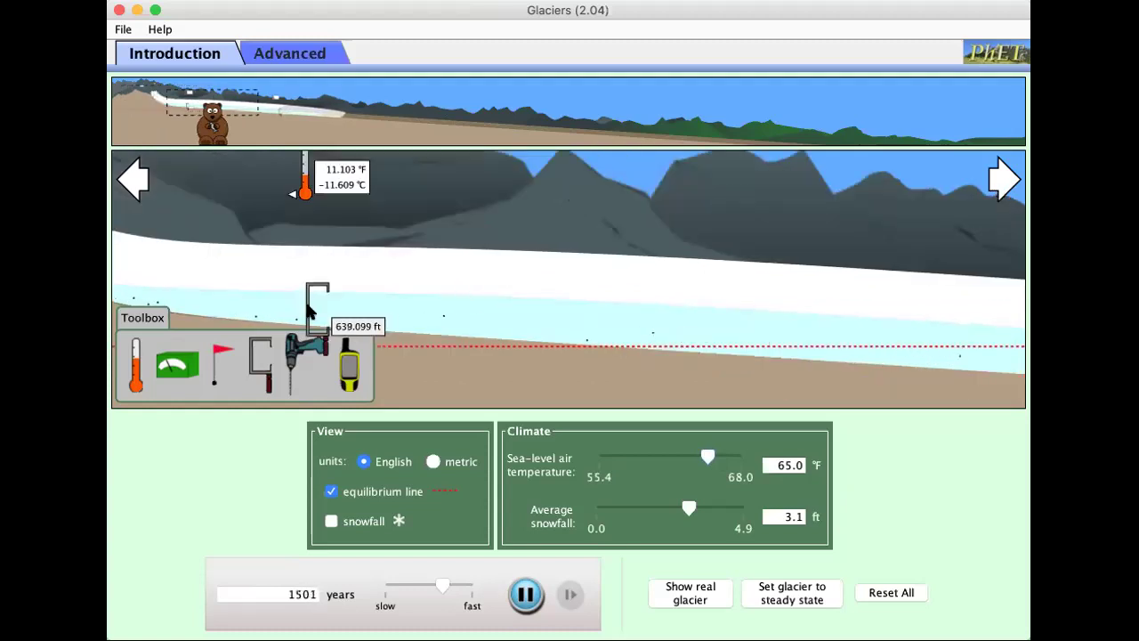
drag(307, 313, 798, 336)
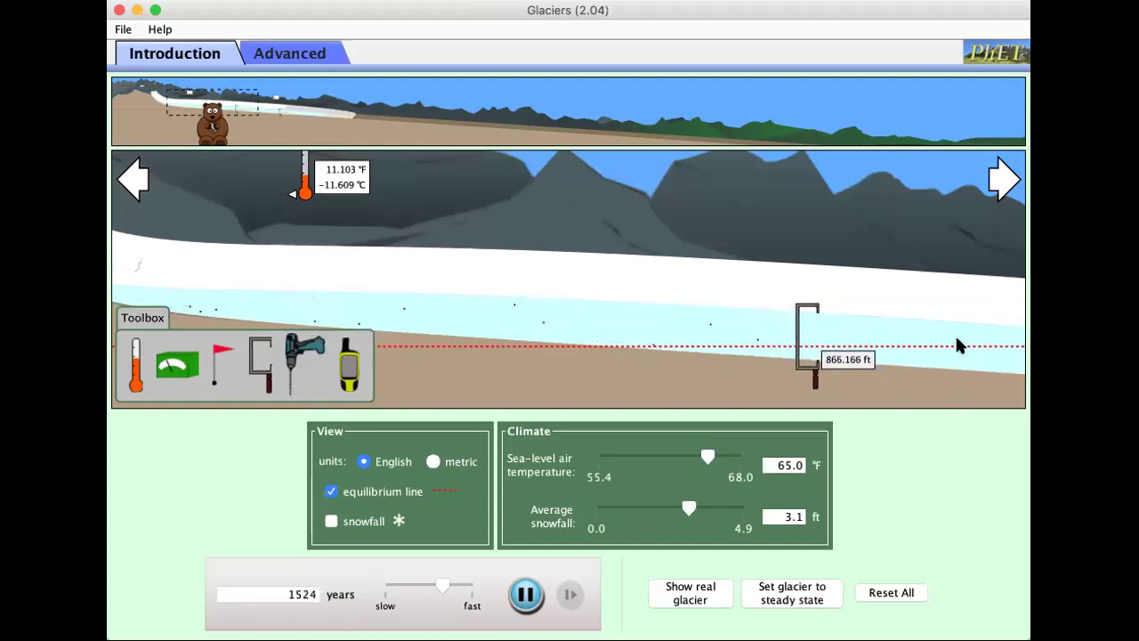
click(1008, 194)
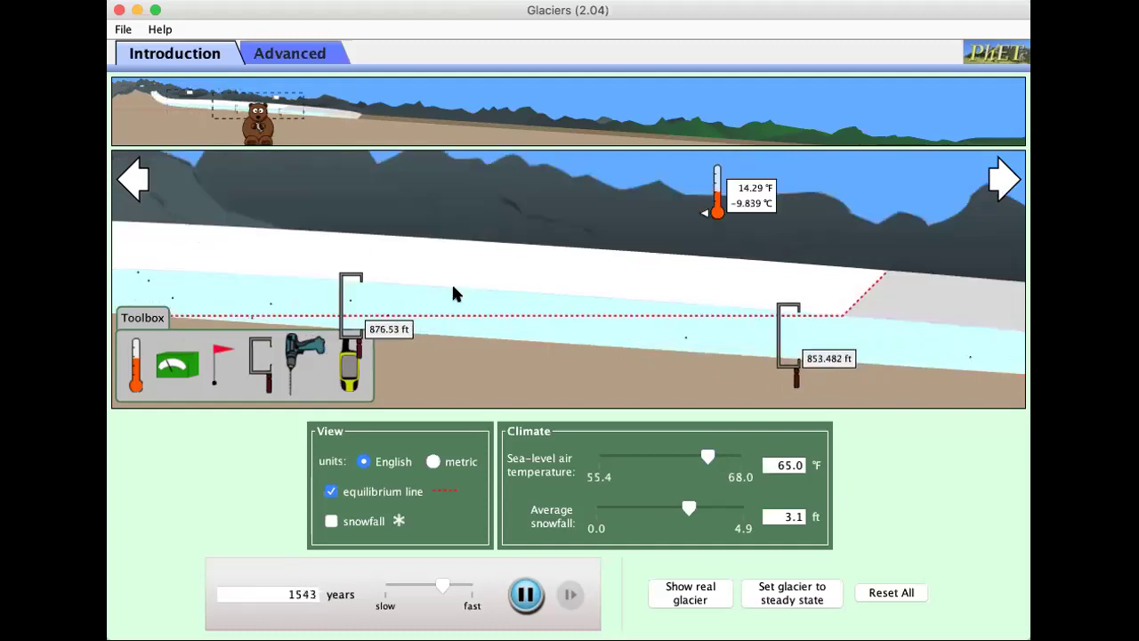
drag(341, 310, 496, 278)
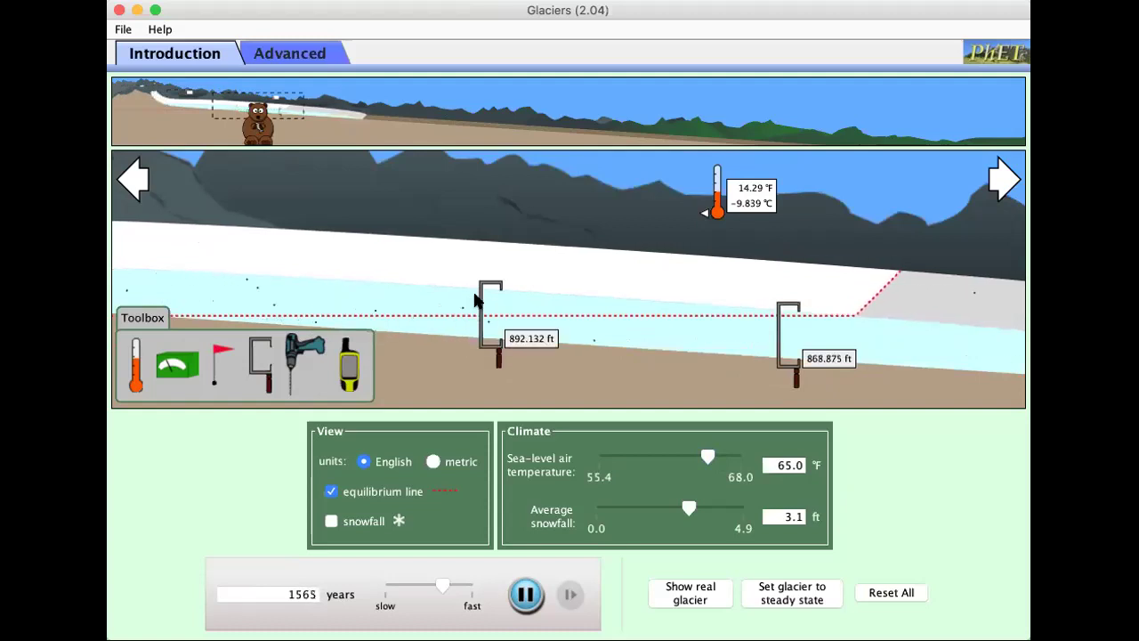
click(796, 595)
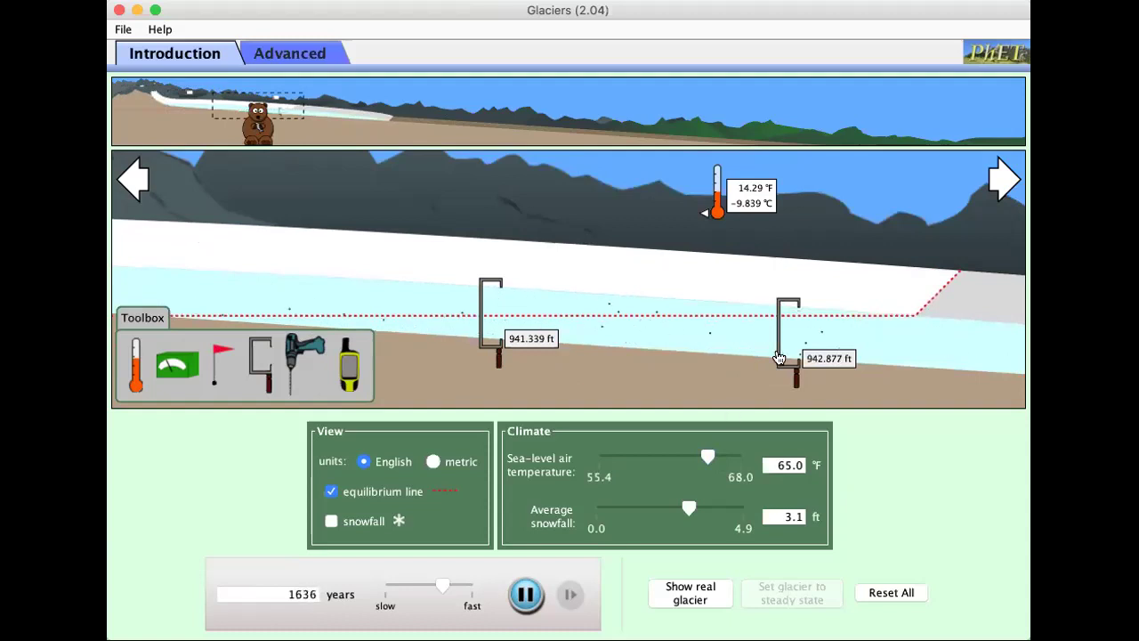
drag(779, 357, 601, 350)
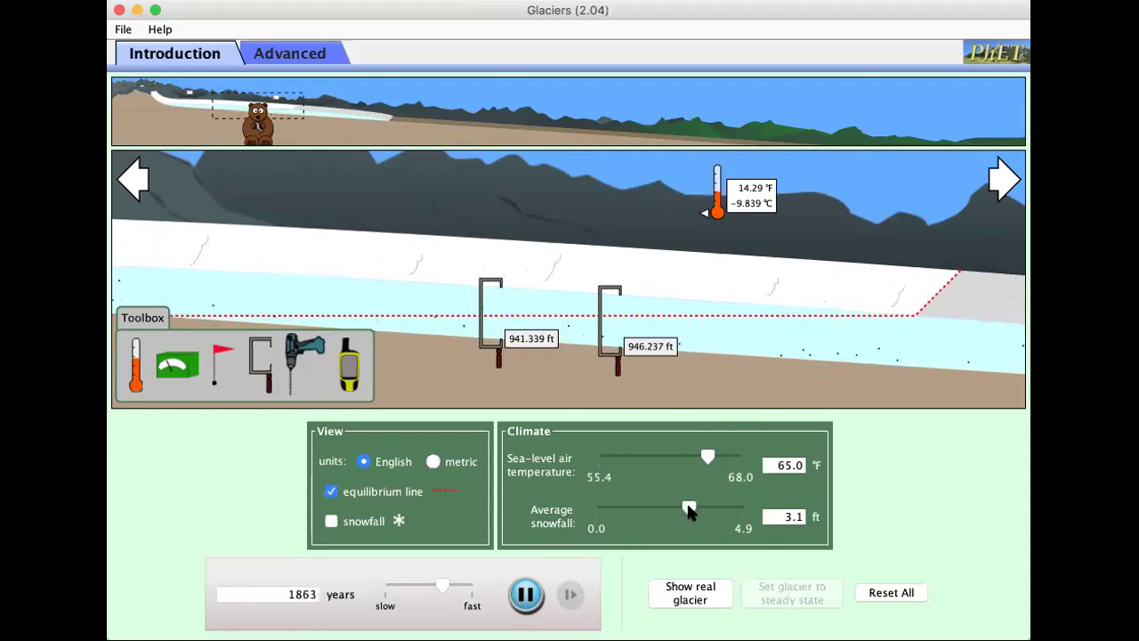
- Raise snowfall to 4.9 ft, settle the glacier, and gauge 1,189.376 ft of ice down-valley
drag(690, 509, 744, 514)
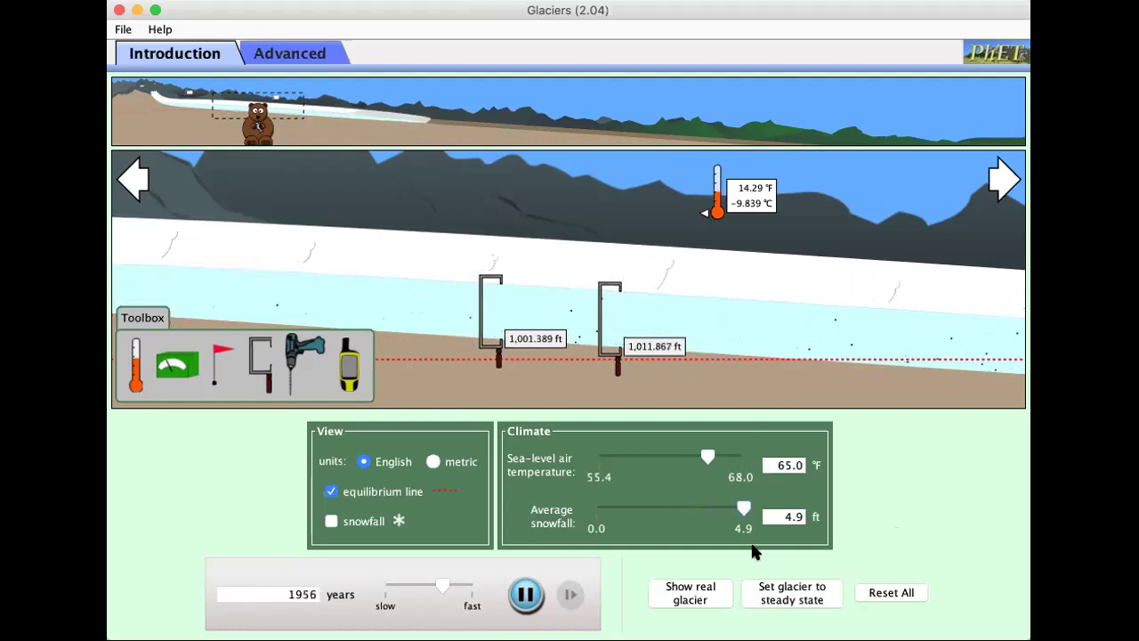
click(796, 596)
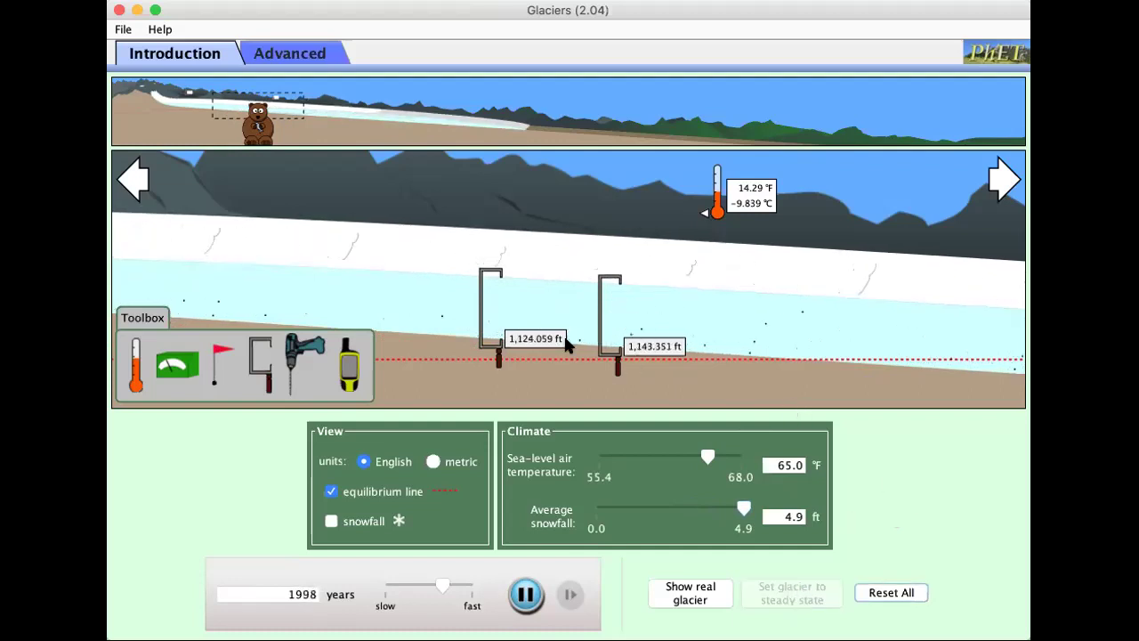
click(1001, 183)
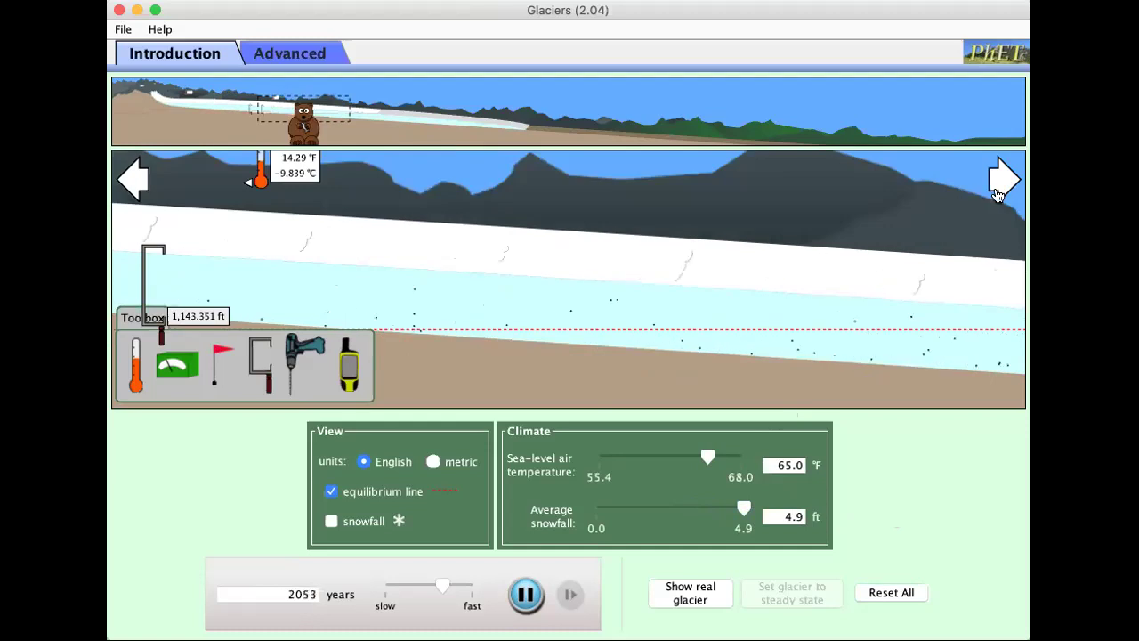
click(997, 193)
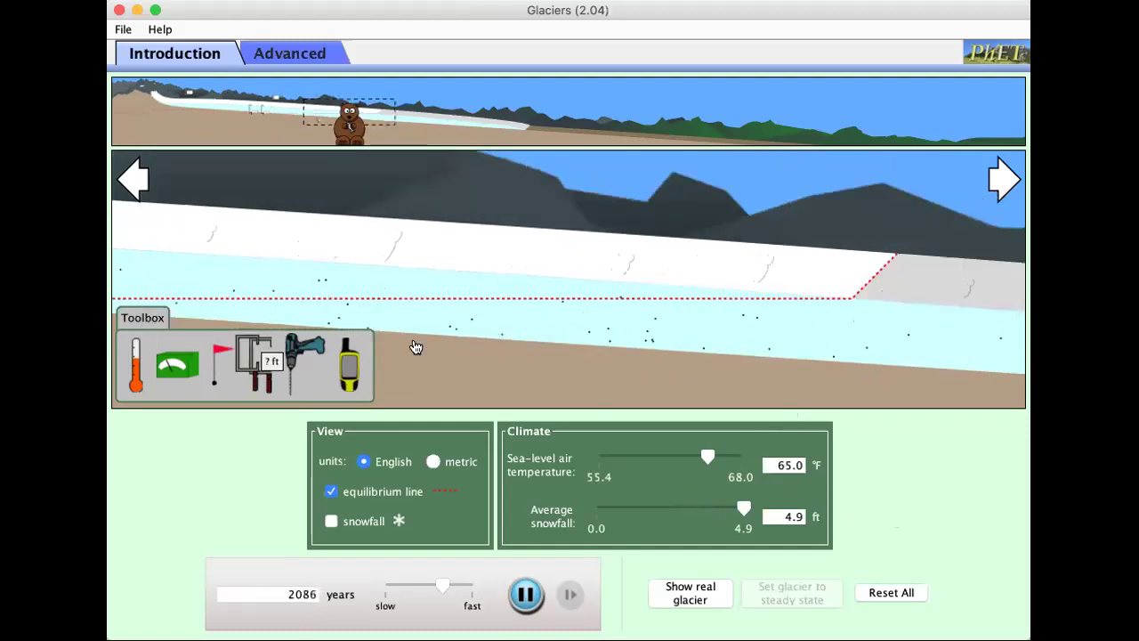
drag(260, 363, 462, 322)
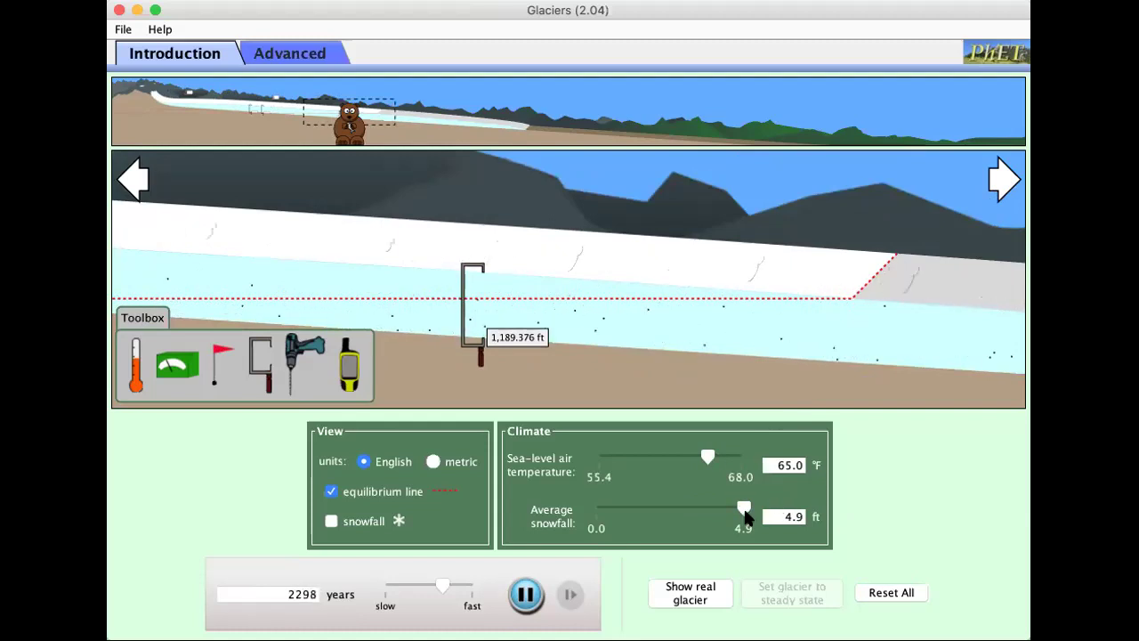
- Drop average snowfall to 1.0 ft and gauge the remaining ice near the valley head
drag(744, 509, 577, 505)
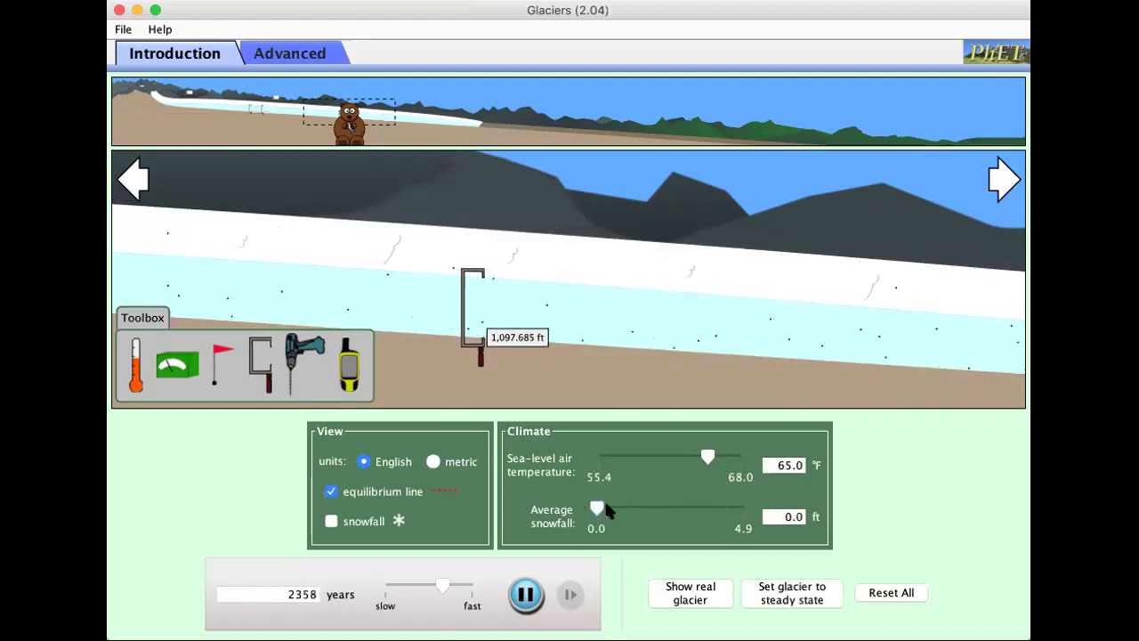
drag(596, 505, 626, 509)
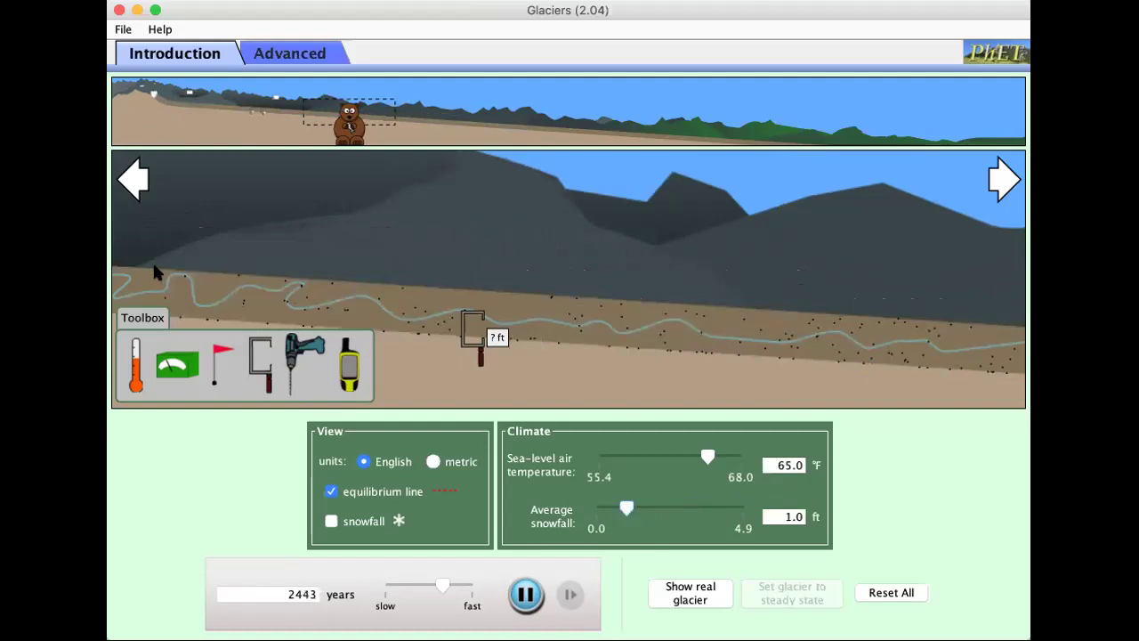
click(138, 187)
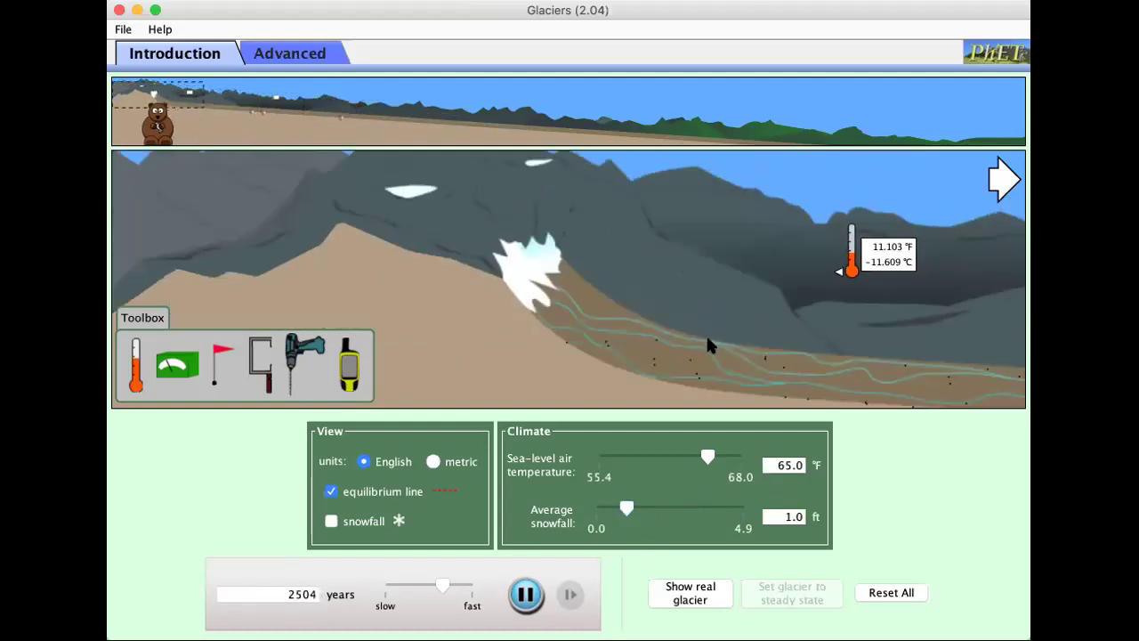
drag(260, 371, 528, 328)
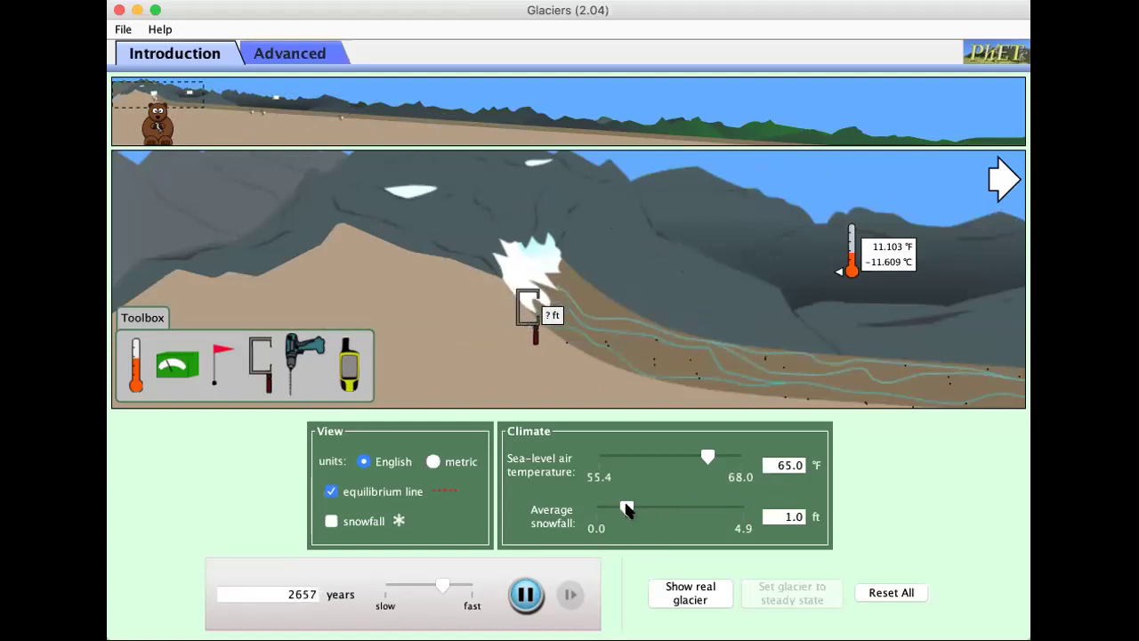
- Cool the air to 57.6 °F, settle the glacier, and measure 811.85 ft of ice down-valley
drag(626, 508, 636, 511)
drag(709, 460, 628, 463)
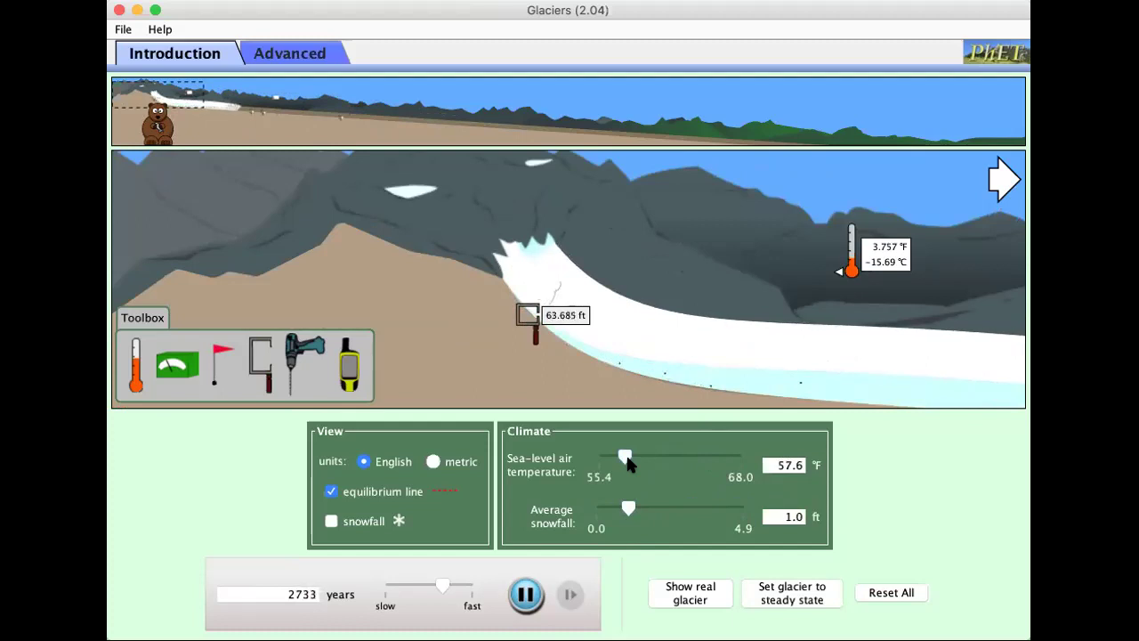
click(808, 593)
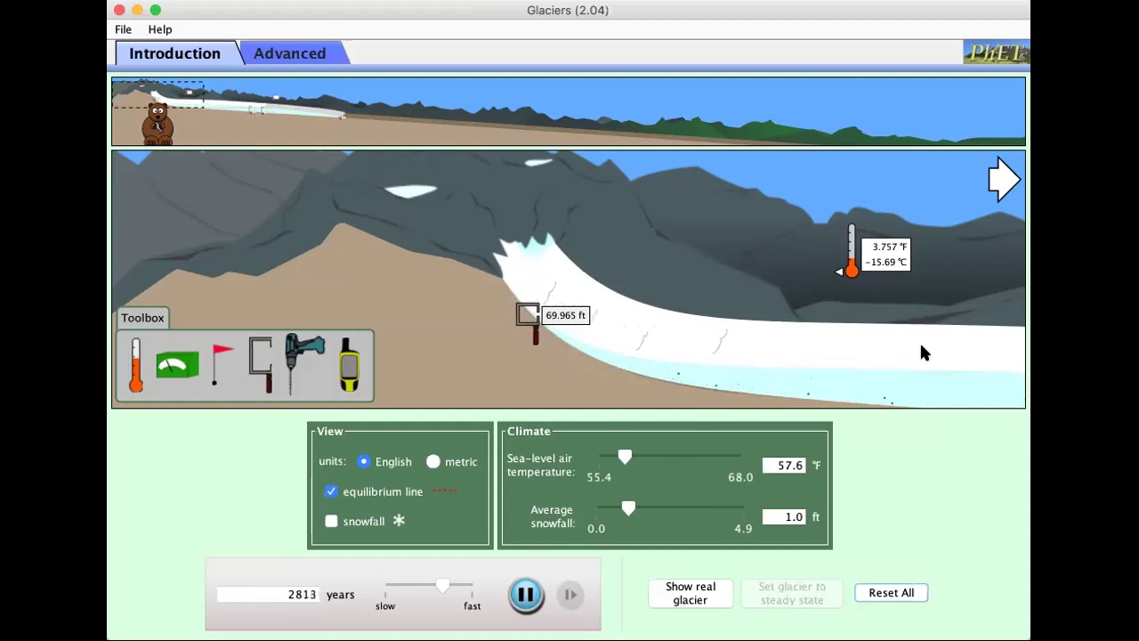
click(1000, 185)
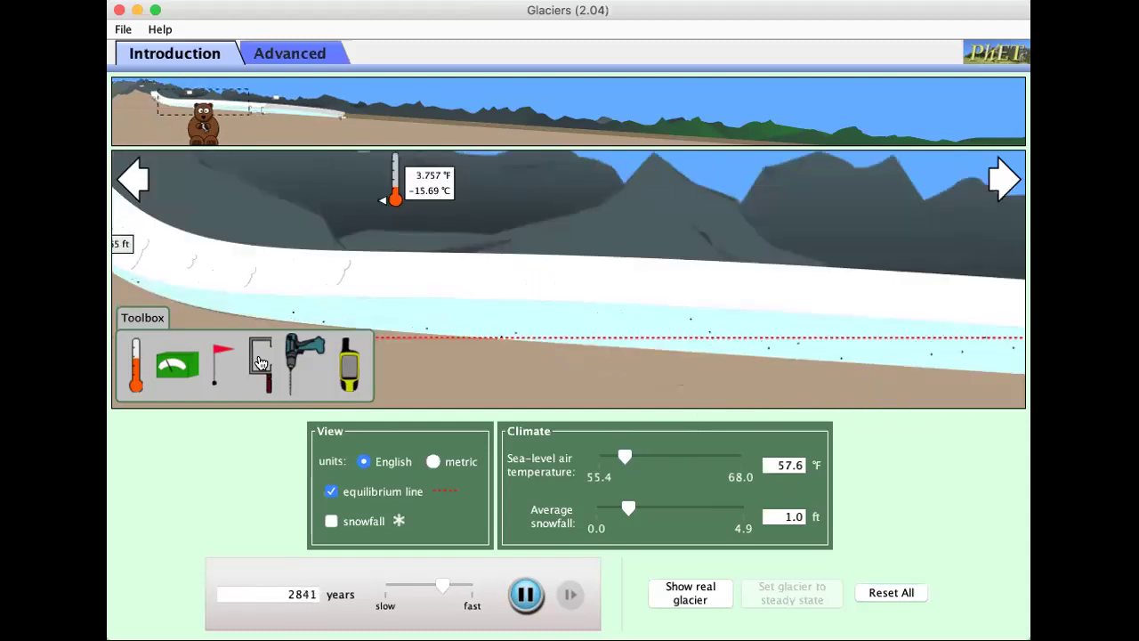
drag(262, 363, 687, 354)
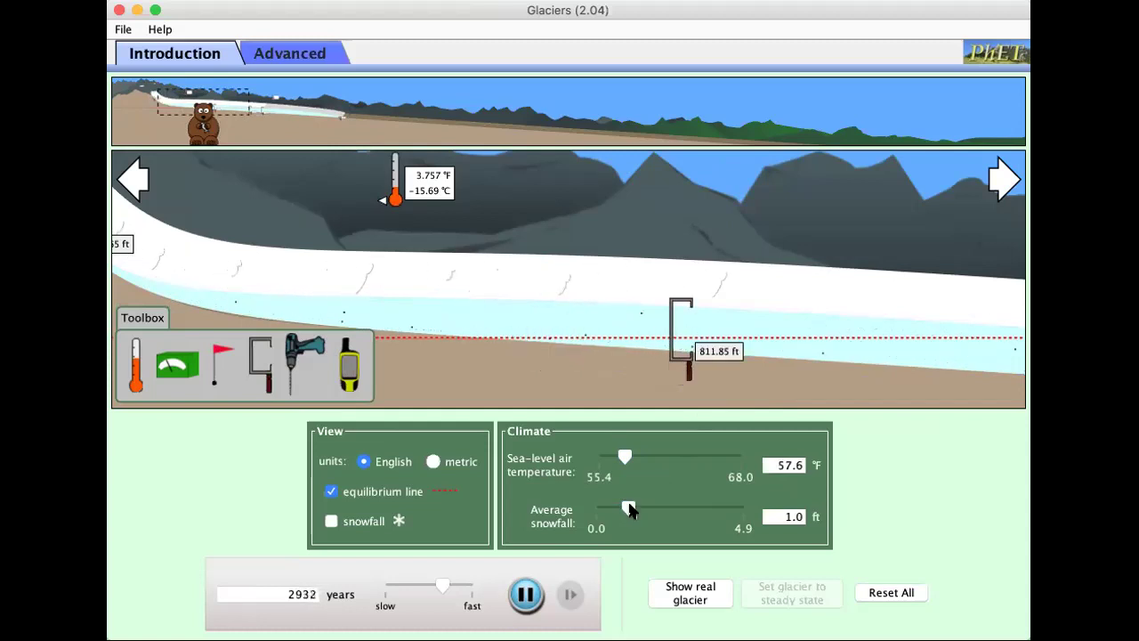
- Lower snowfall to 0.3 ft, then raise it to 0.7 ft and gauge the tongue (196.783 ft)
drag(628, 509, 604, 509)
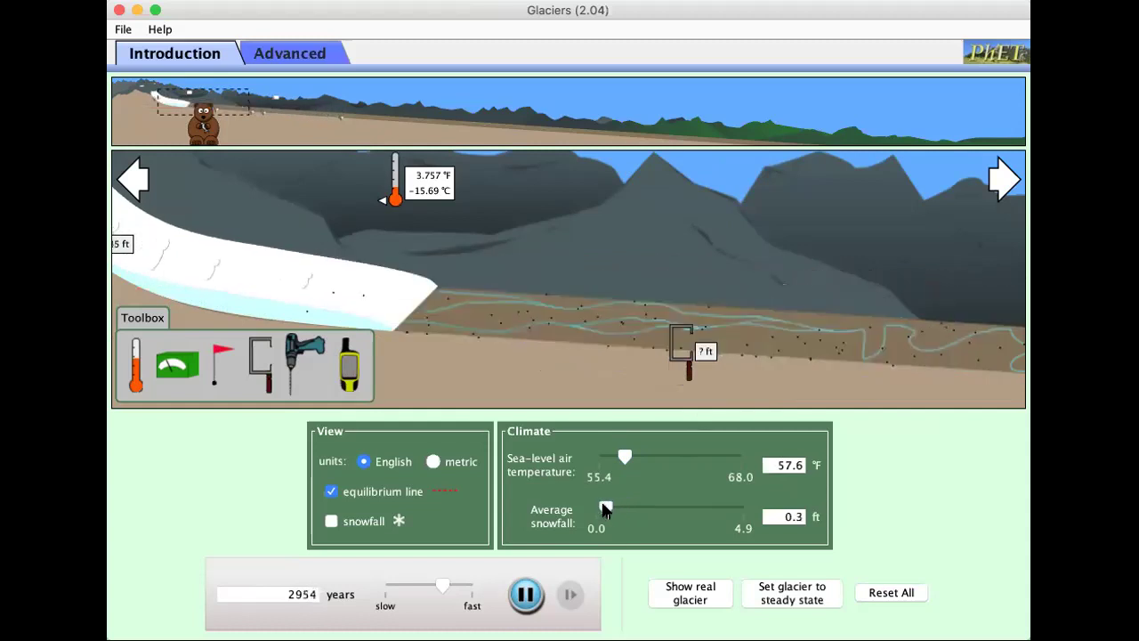
click(137, 181)
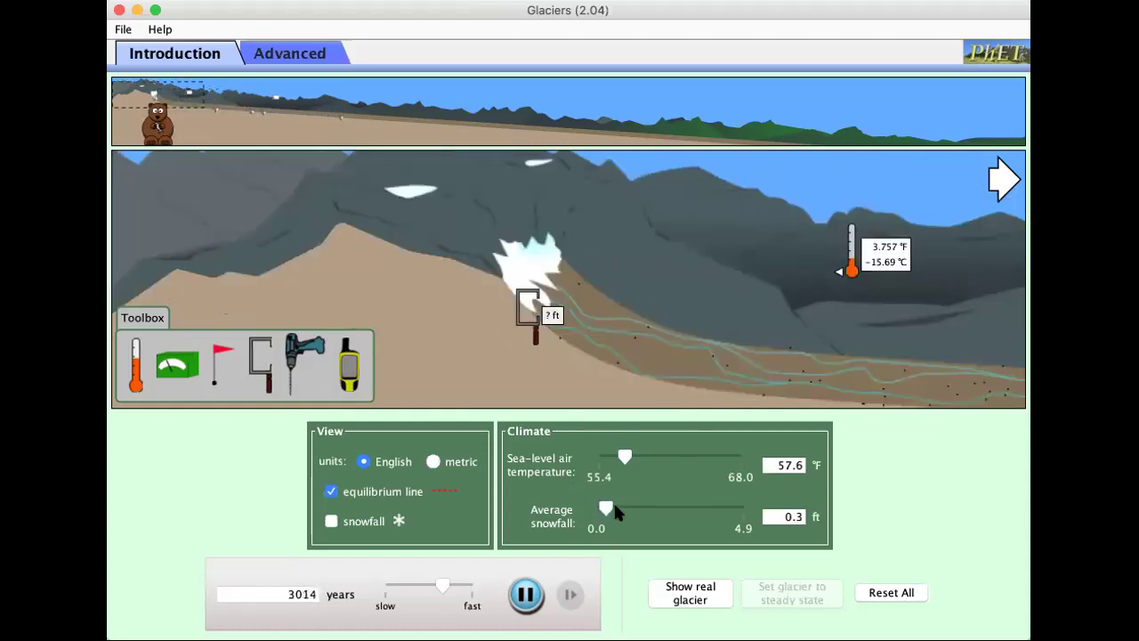
drag(614, 506, 616, 507)
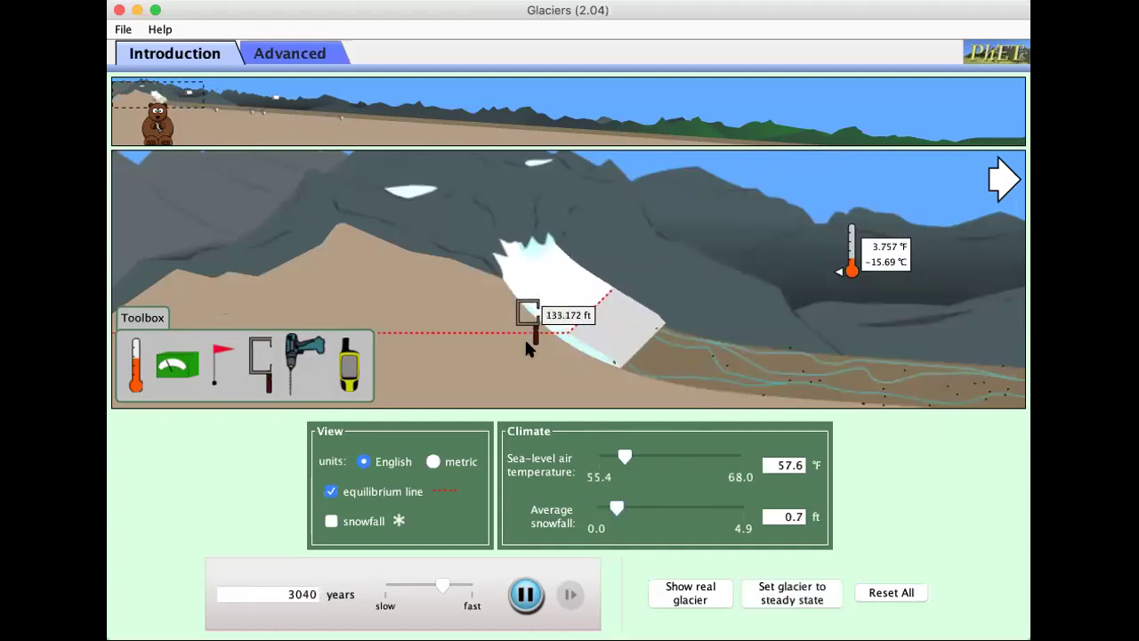
drag(536, 331, 549, 353)
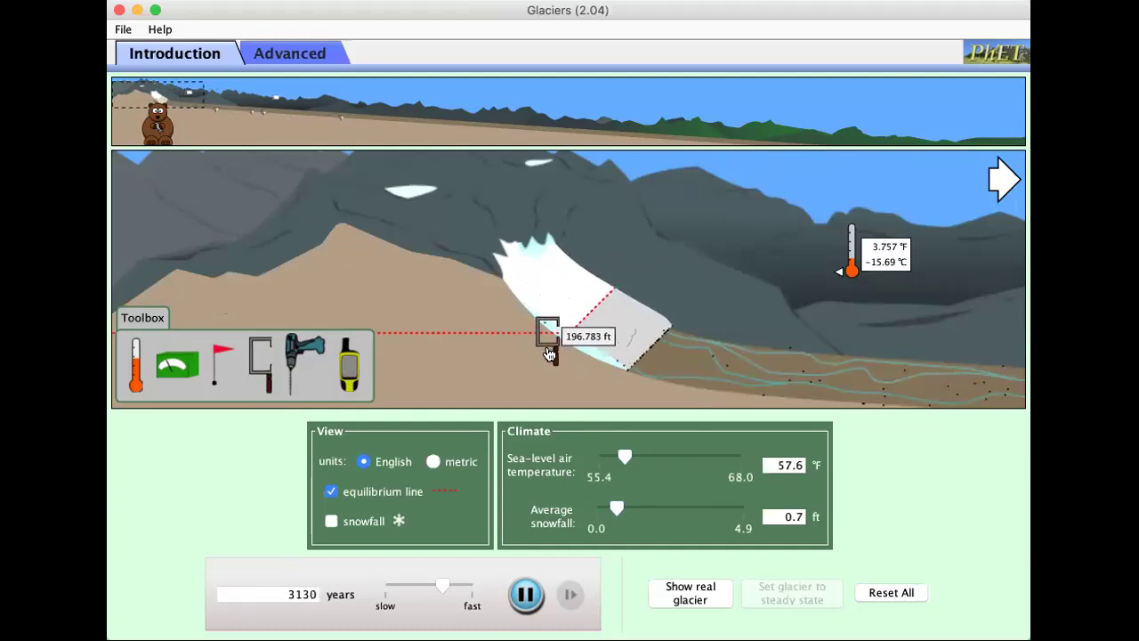